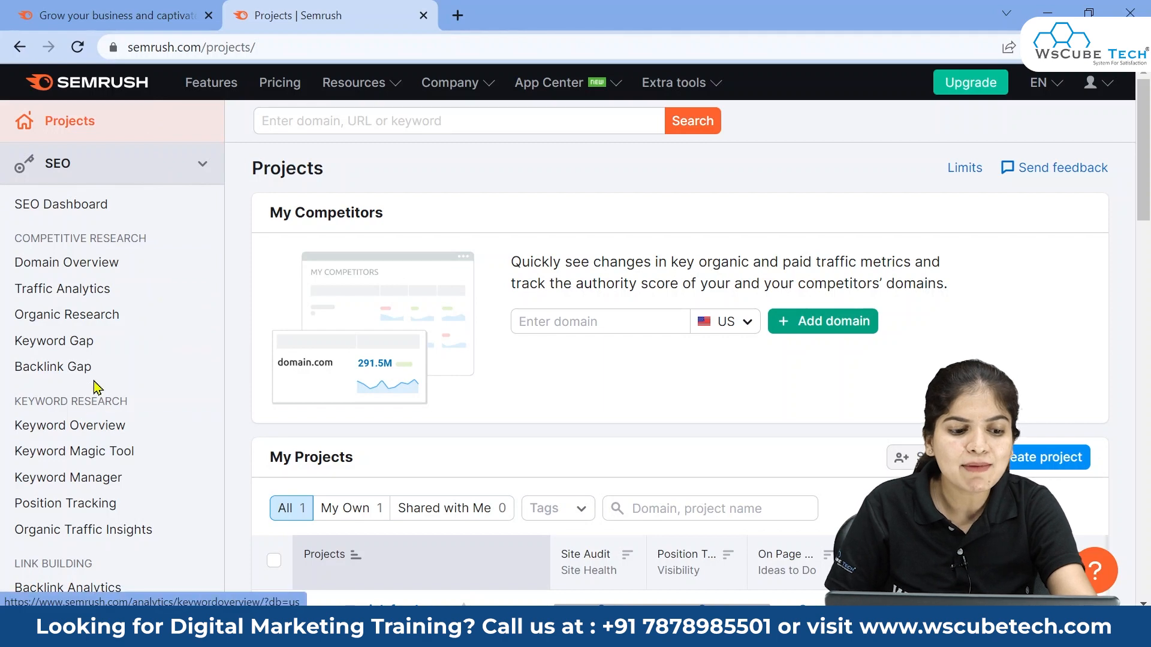
pyautogui.scroll(-3, 51, 463)
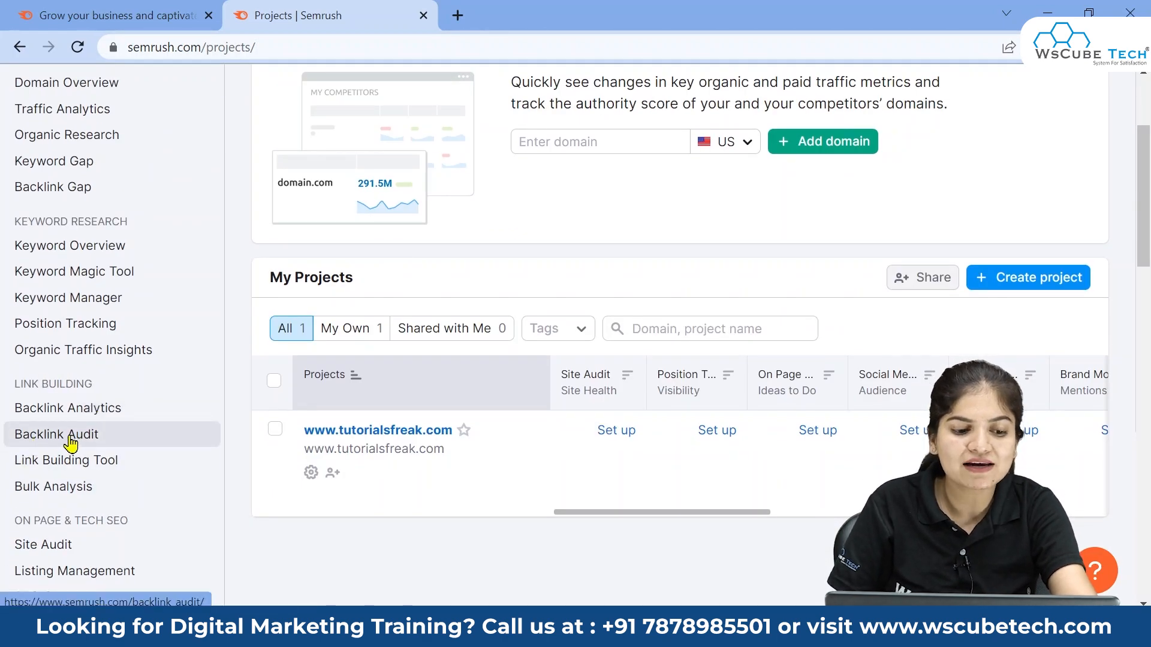
pyautogui.click(54, 442)
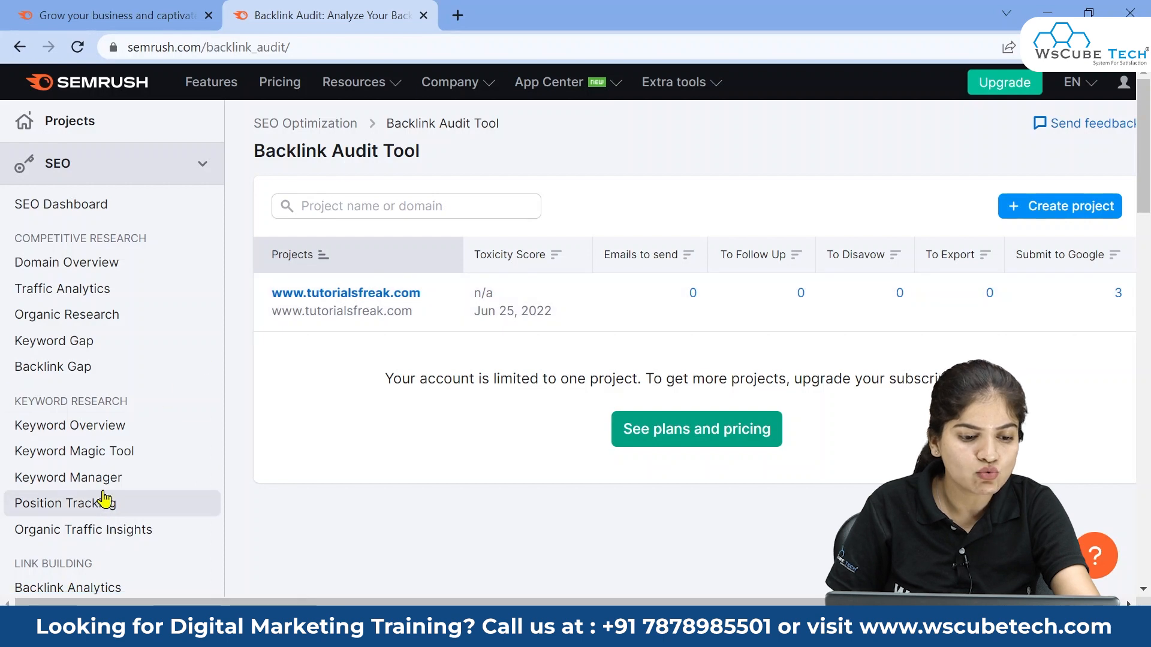
pyautogui.click(367, 293)
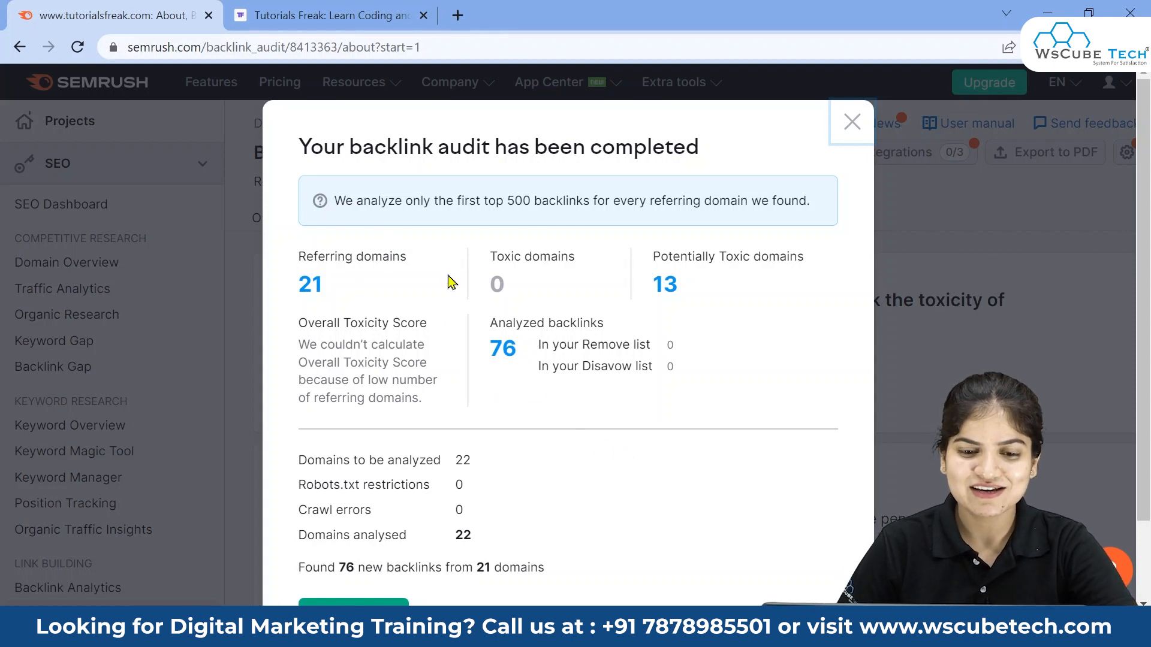
# Review the toxic domains figure in the completed backlink audit summary and go to the audit results.
pyautogui.tripleClick(493, 283)
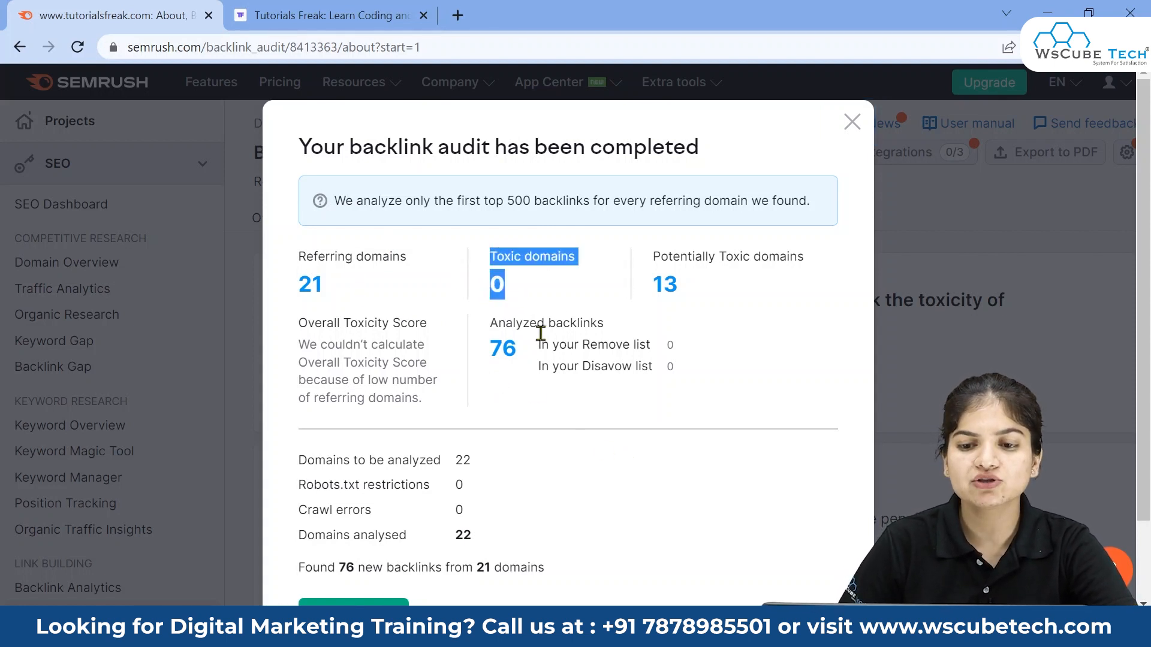
pyautogui.click(602, 398)
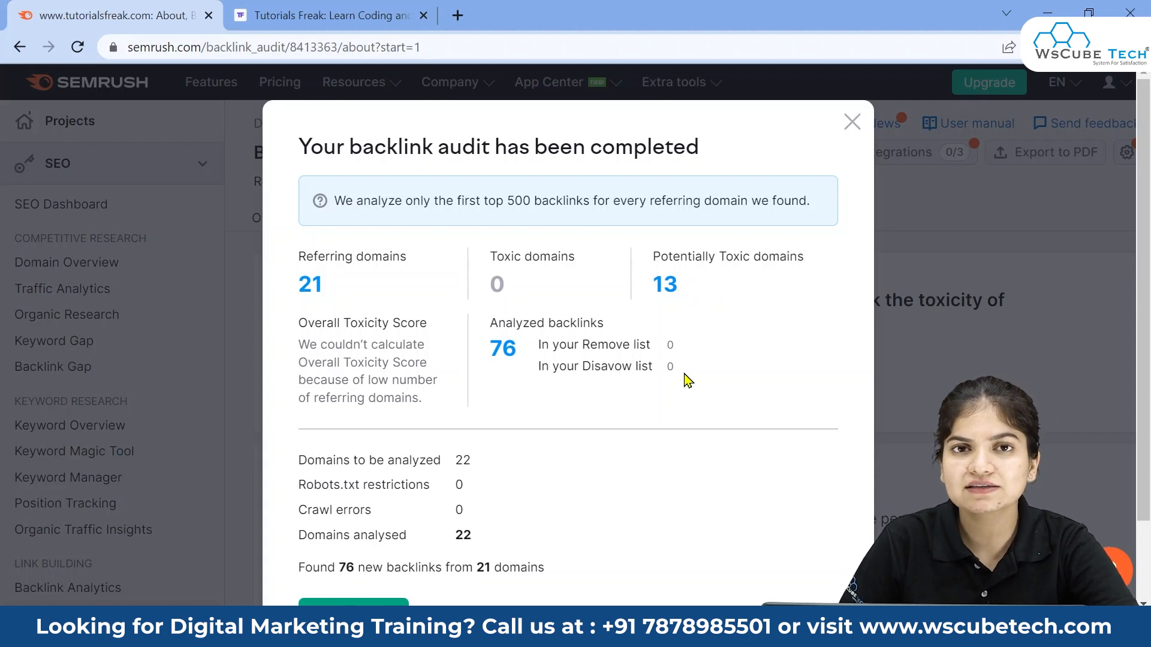
pyautogui.scroll(-2, 659, 423)
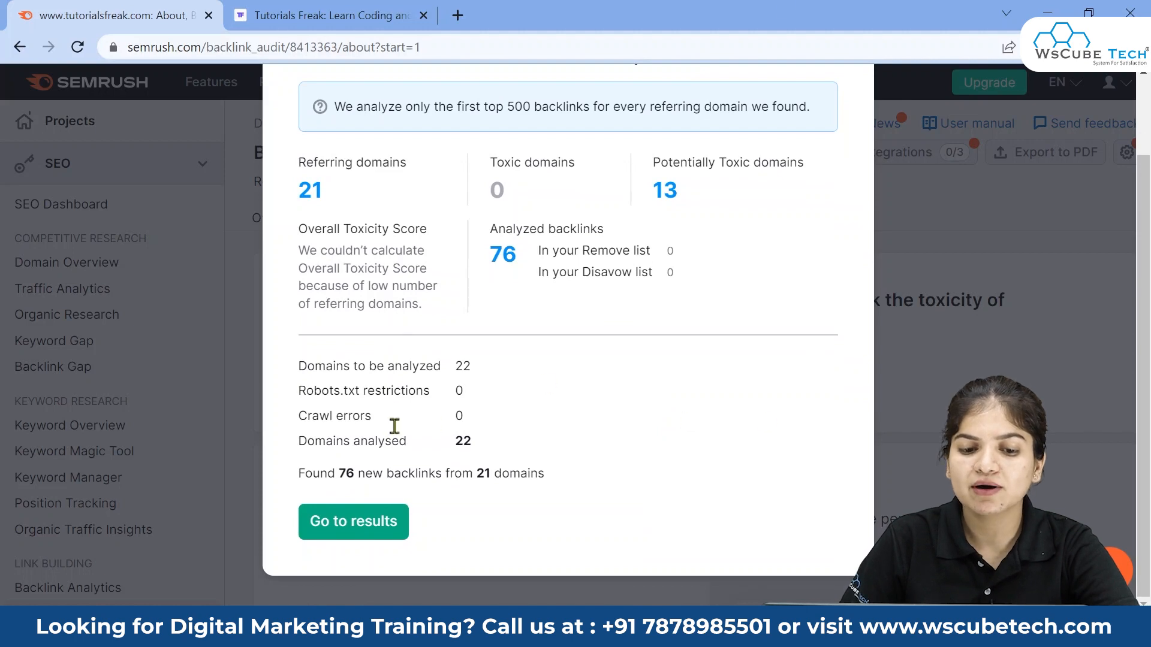
pyautogui.click(380, 522)
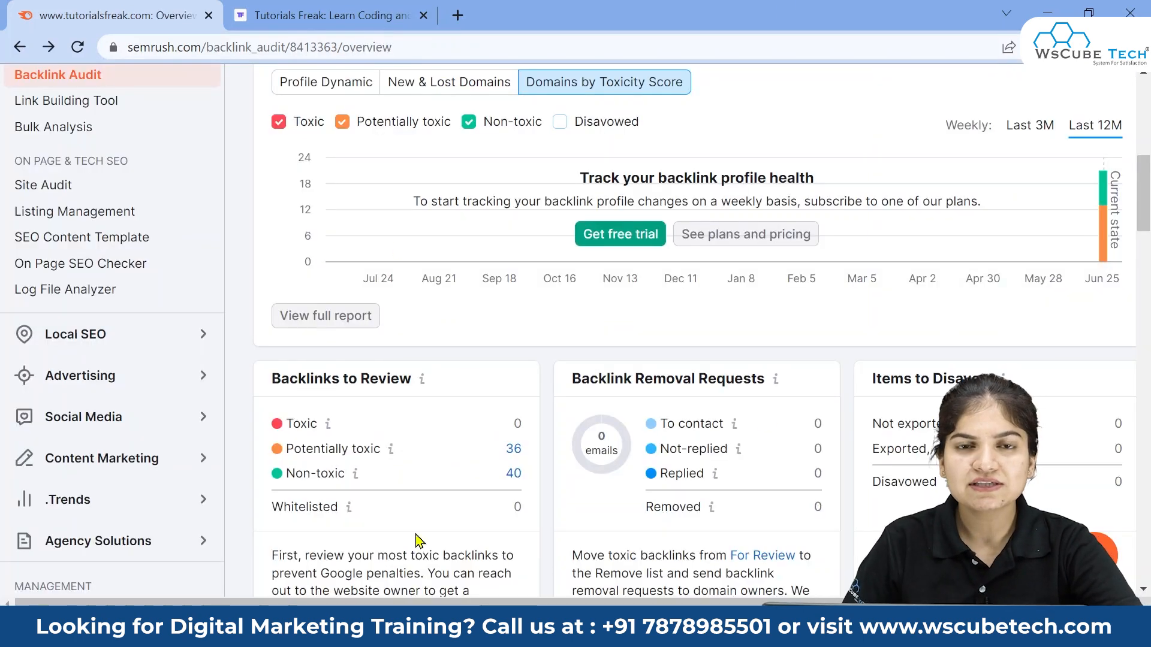
# Examine the overall toxicity score, the domains by toxicity chart and the backlinks to review in the audit overview.
pyautogui.scroll(6, 461, 476)
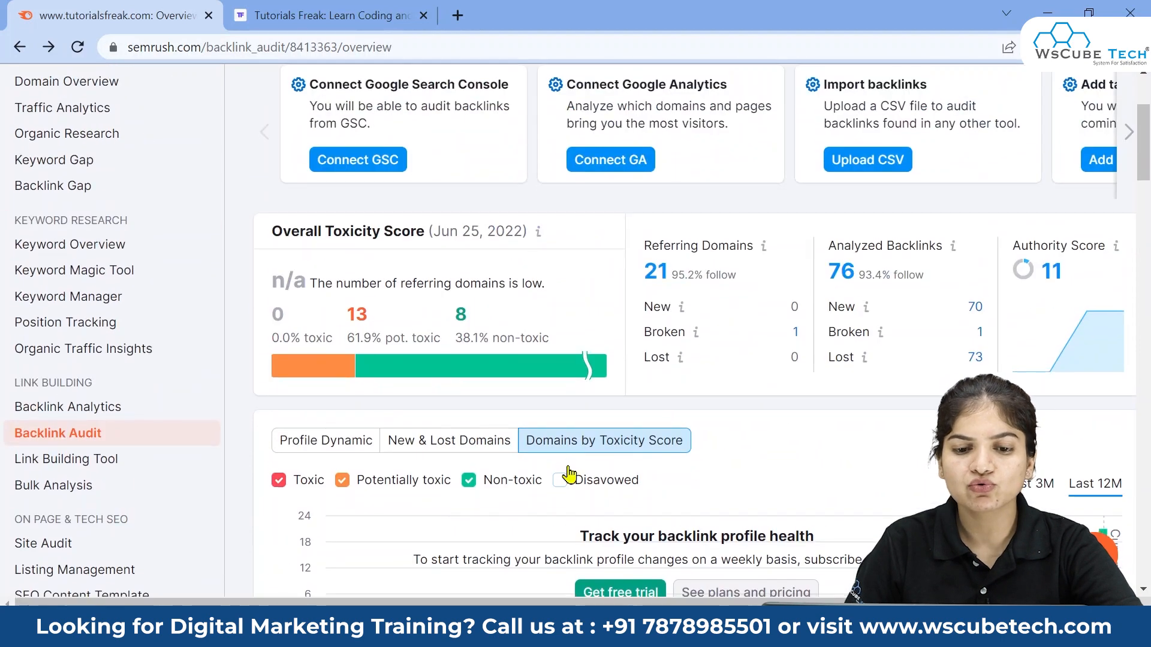
pyautogui.scroll(-4, 570, 475)
pyautogui.scroll(5, 570, 540)
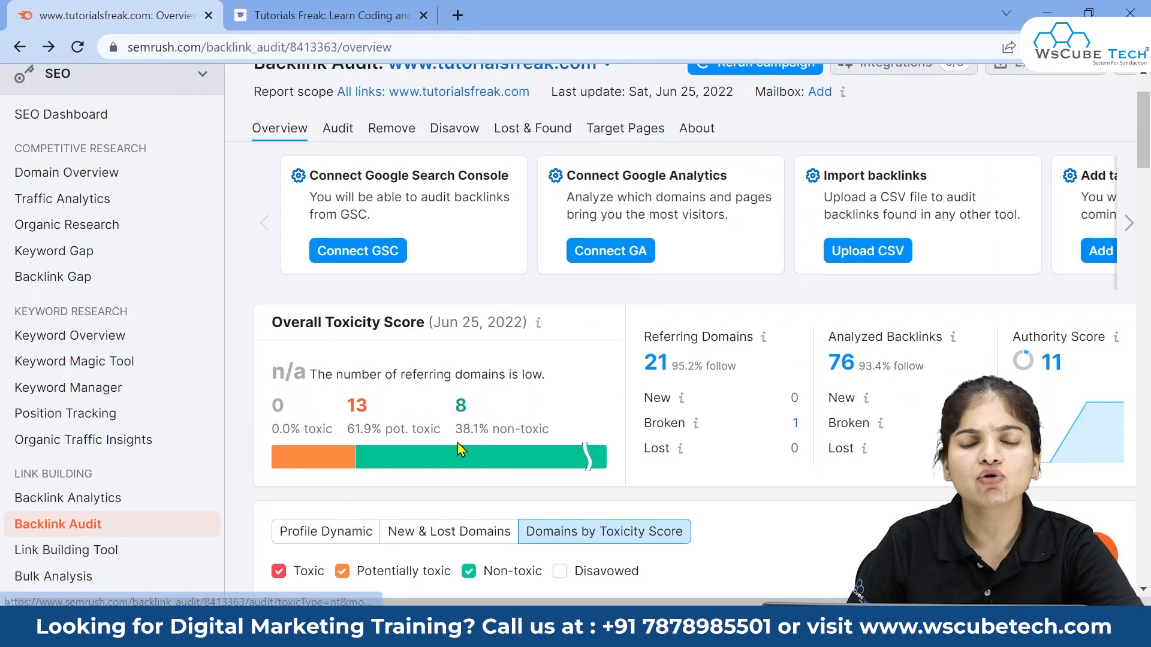
pyautogui.scroll(2, 497, 429)
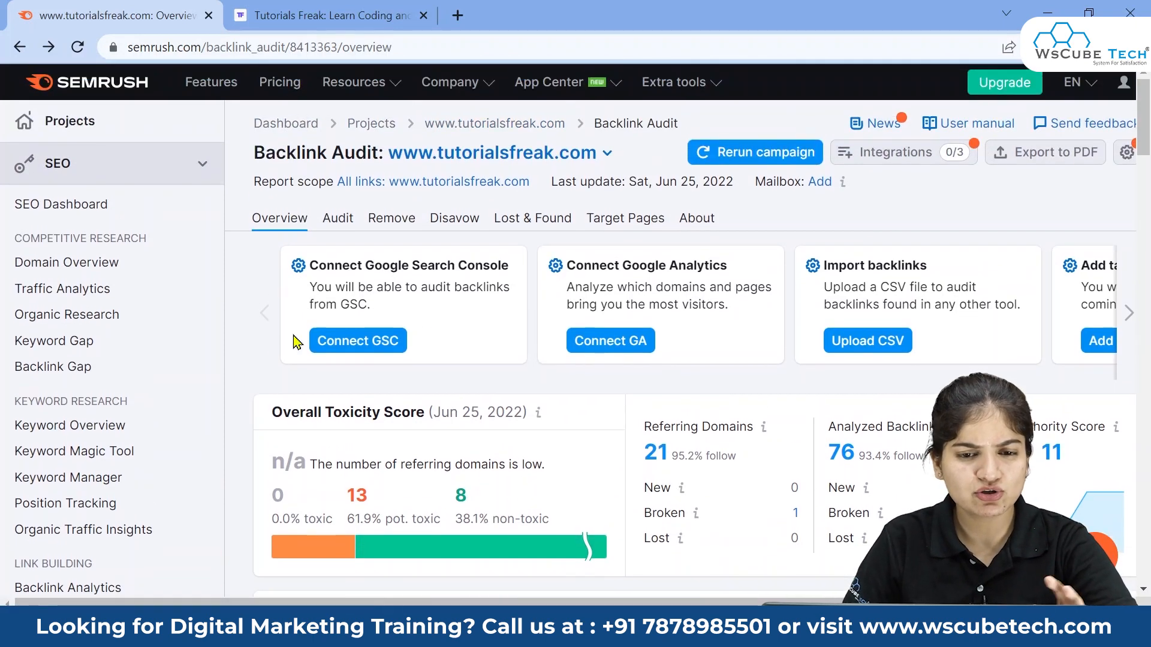
pyautogui.scroll(-2, 491, 488)
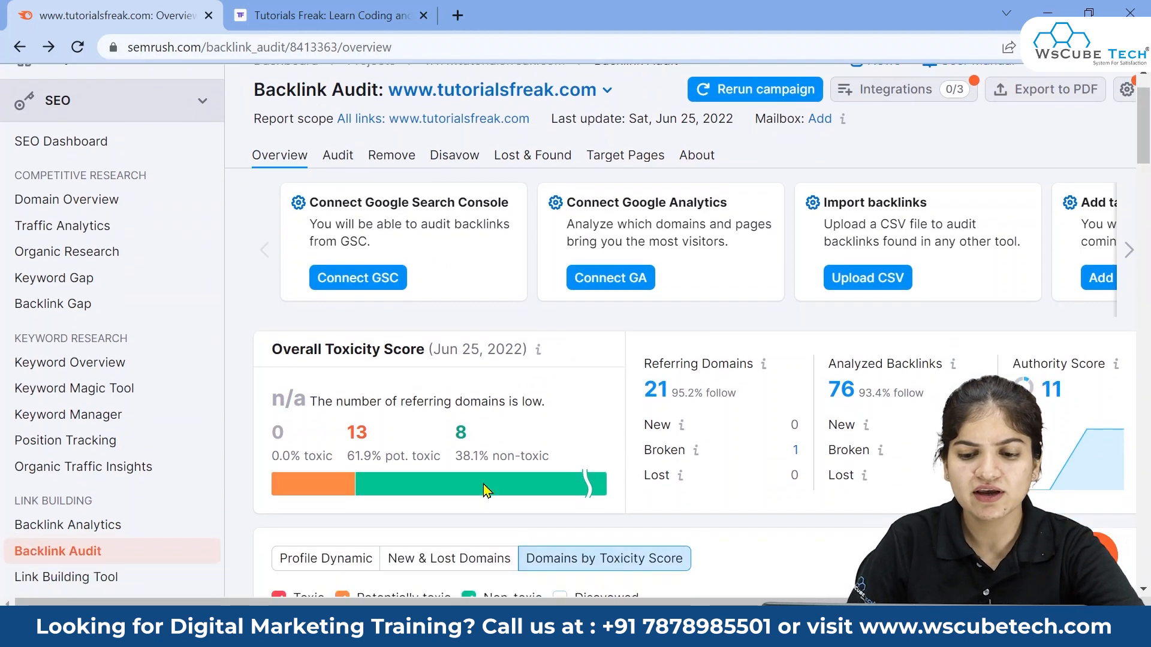
pyautogui.scroll(-4, 643, 451)
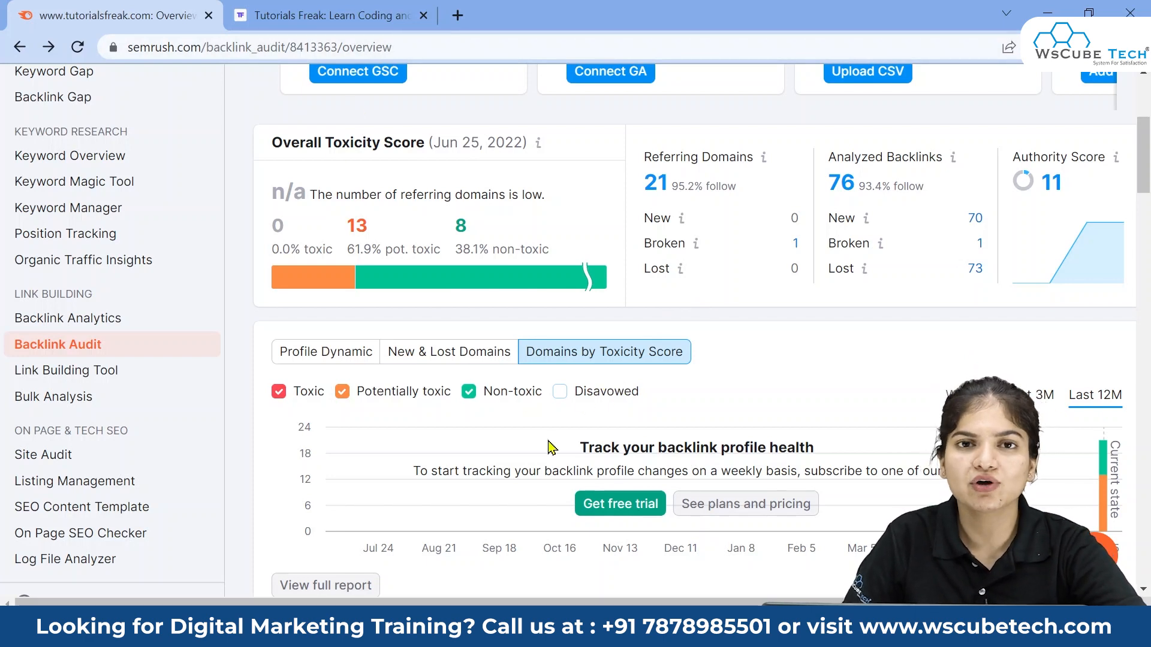
pyautogui.scroll(-1, 515, 417)
pyautogui.scroll(-2, 520, 418)
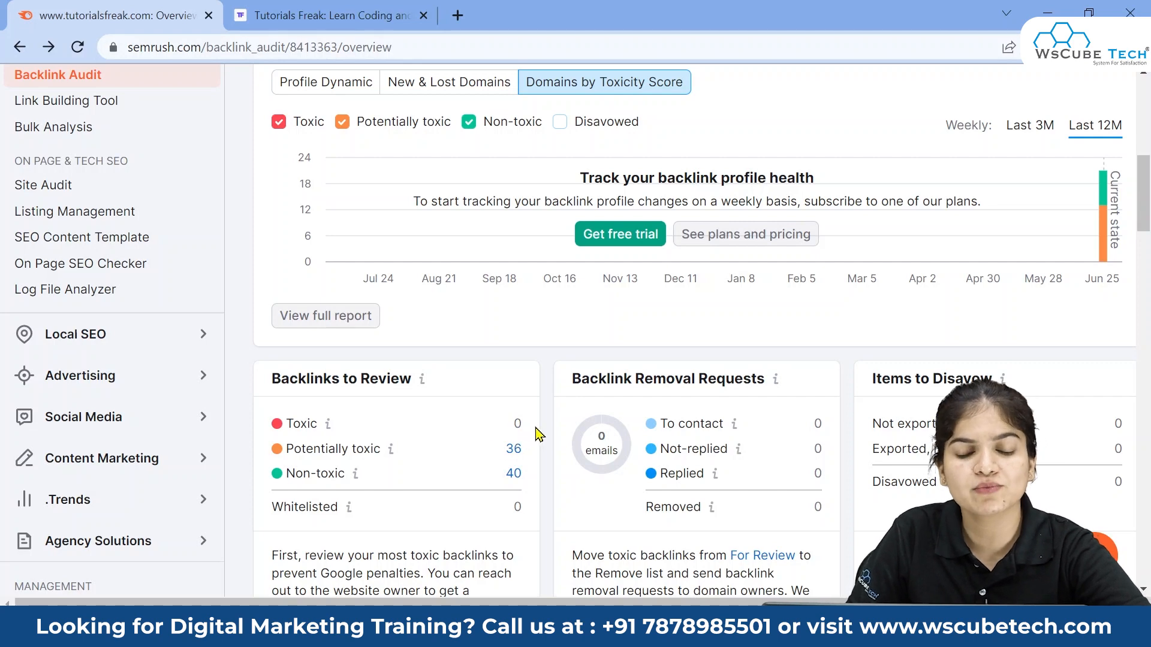
# Open the potentially toxic backlinks from Backlinks to Review and look through their source URLs, target URLs and anchors.
pyautogui.click(512, 452)
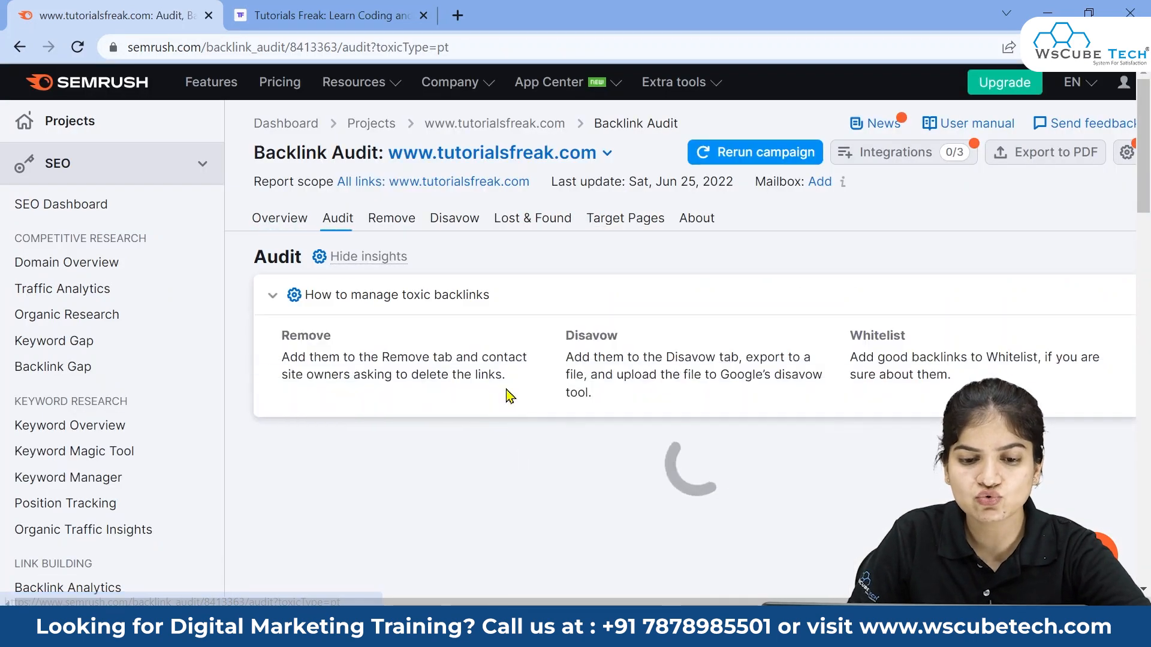
pyautogui.scroll(-3, 474, 450)
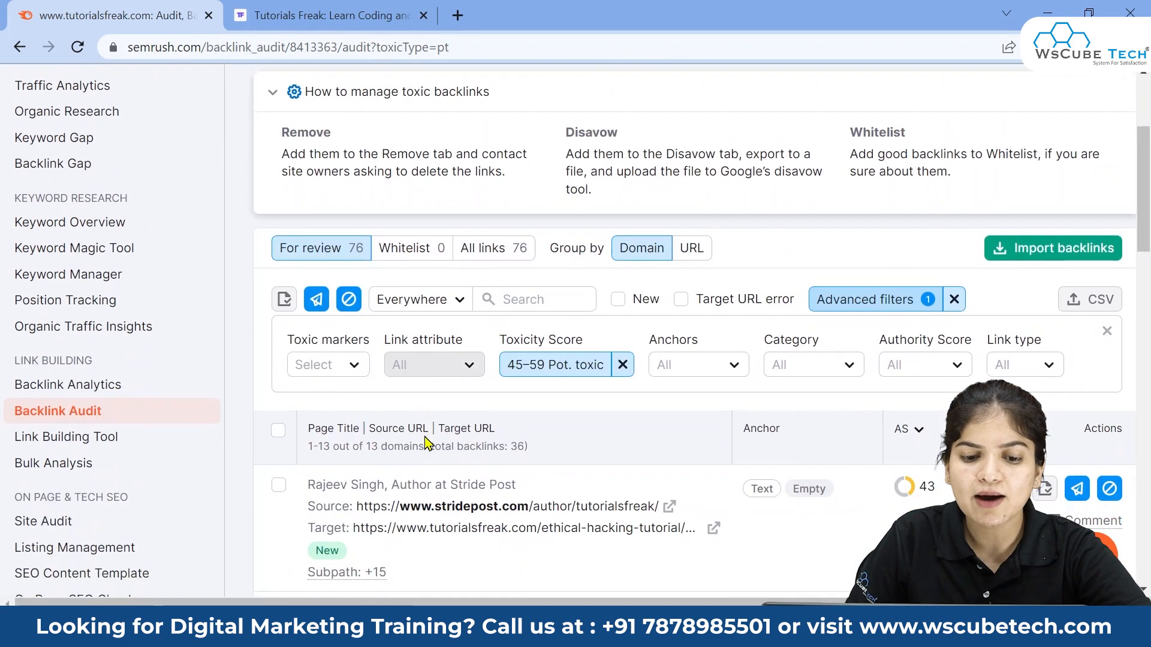
pyautogui.scroll(-2, 425, 444)
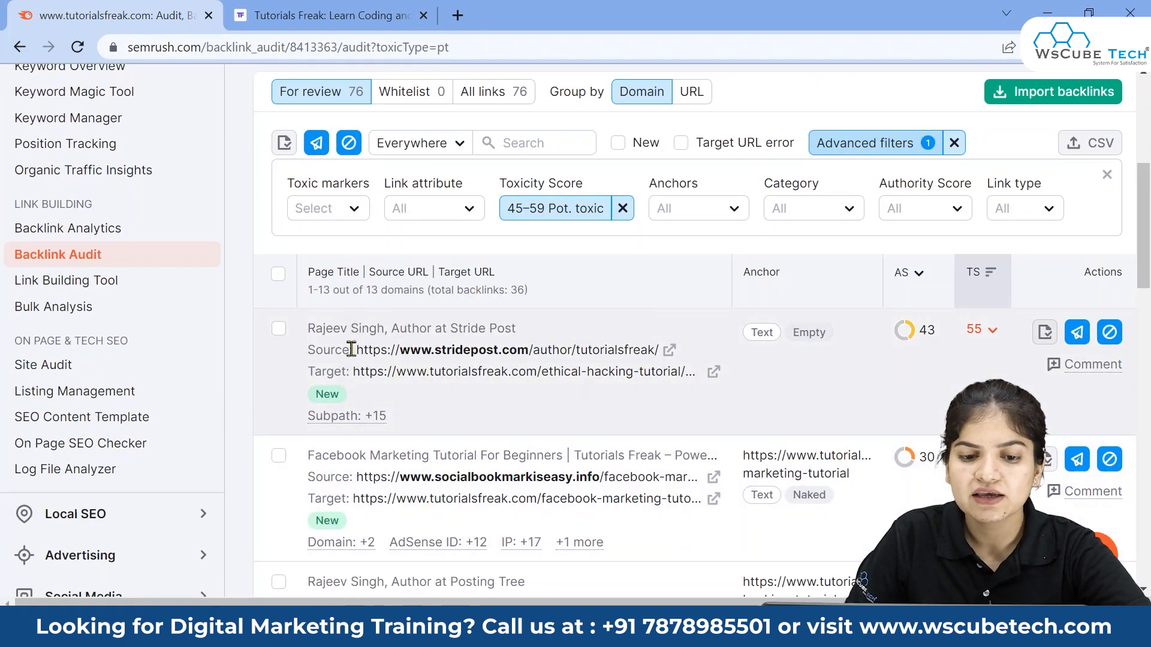
pyautogui.moveTo(508, 377)
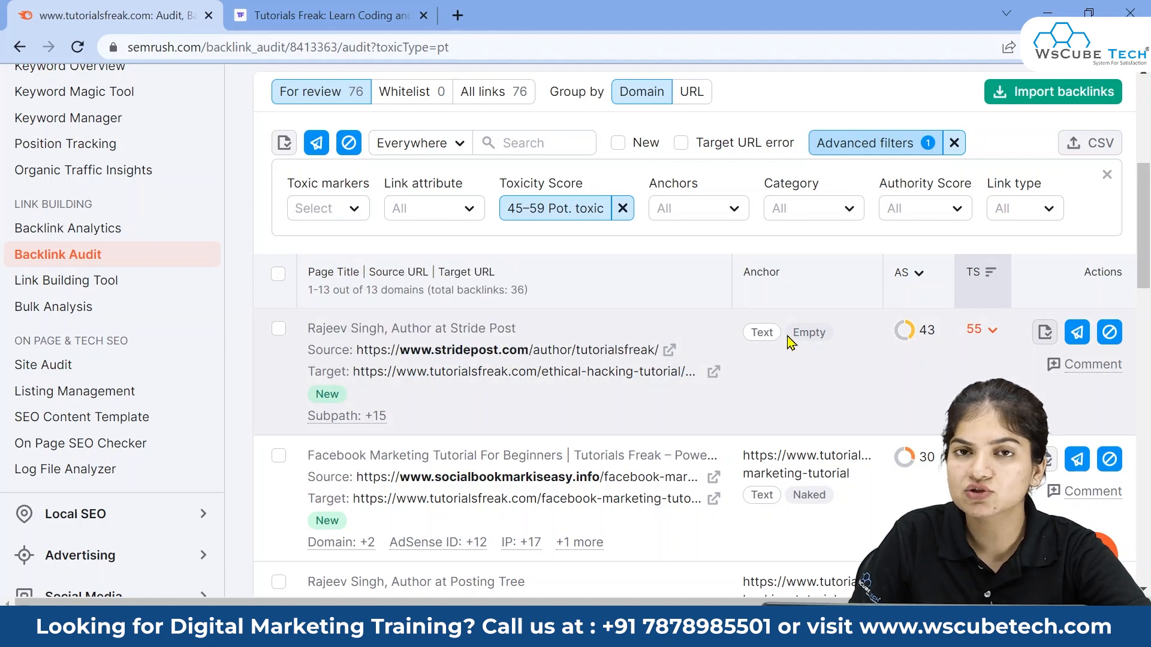
pyautogui.scroll(-1, 475, 381)
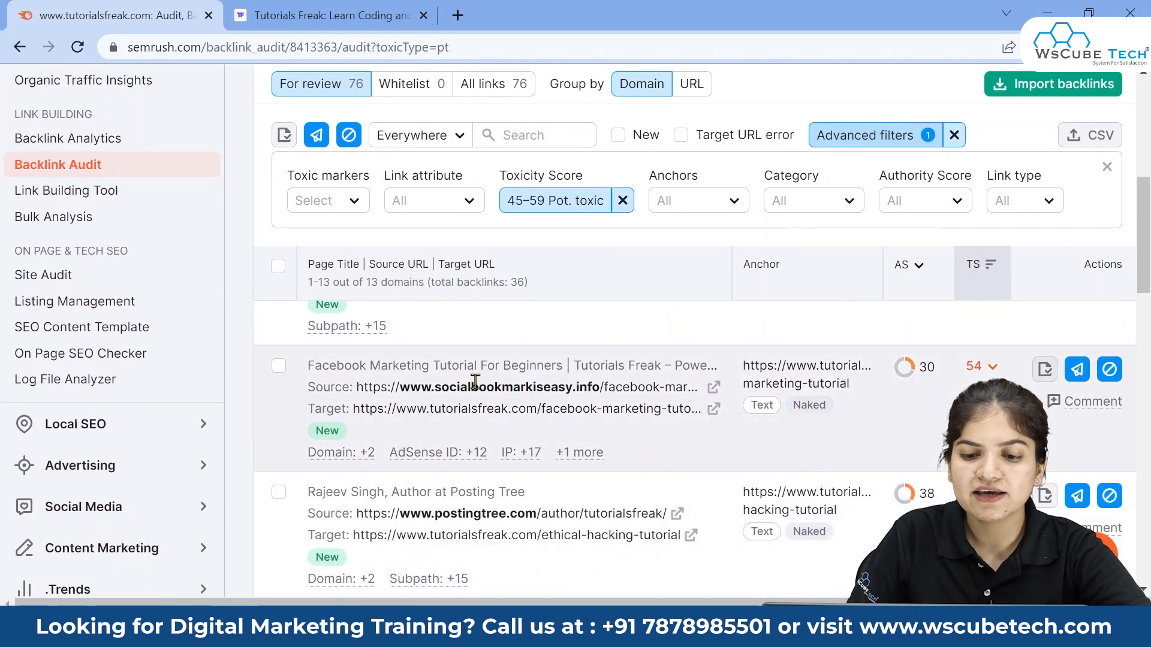
pyautogui.scroll(-3, 680, 360)
pyautogui.scroll(6, 719, 457)
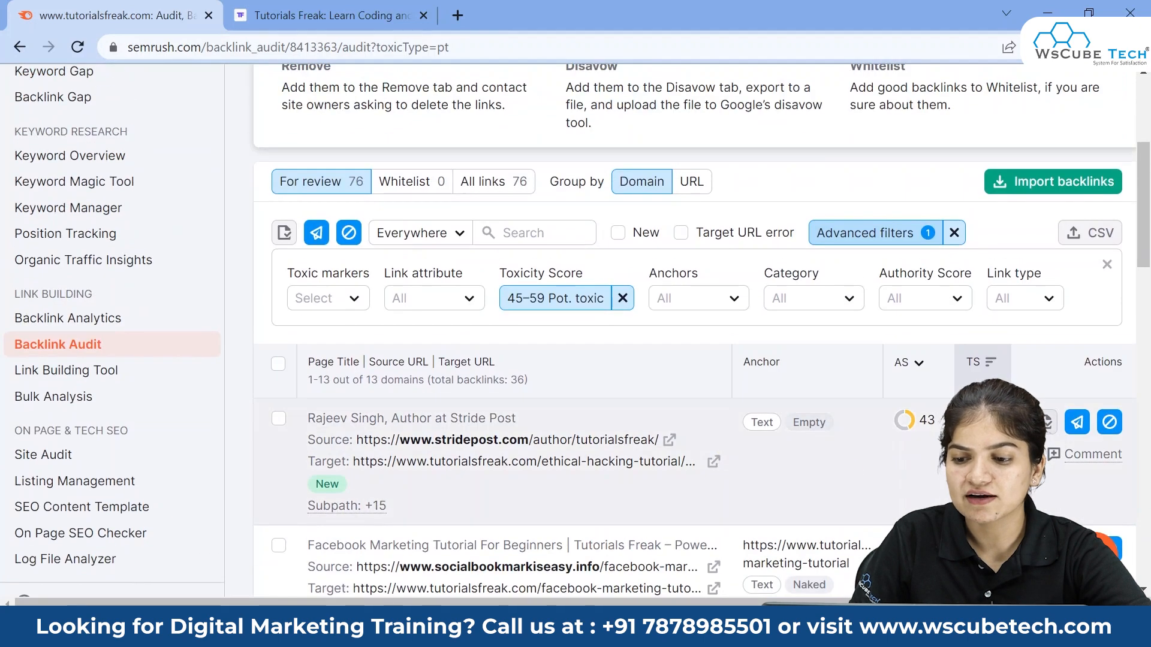
pyautogui.scroll(2, 819, 521)
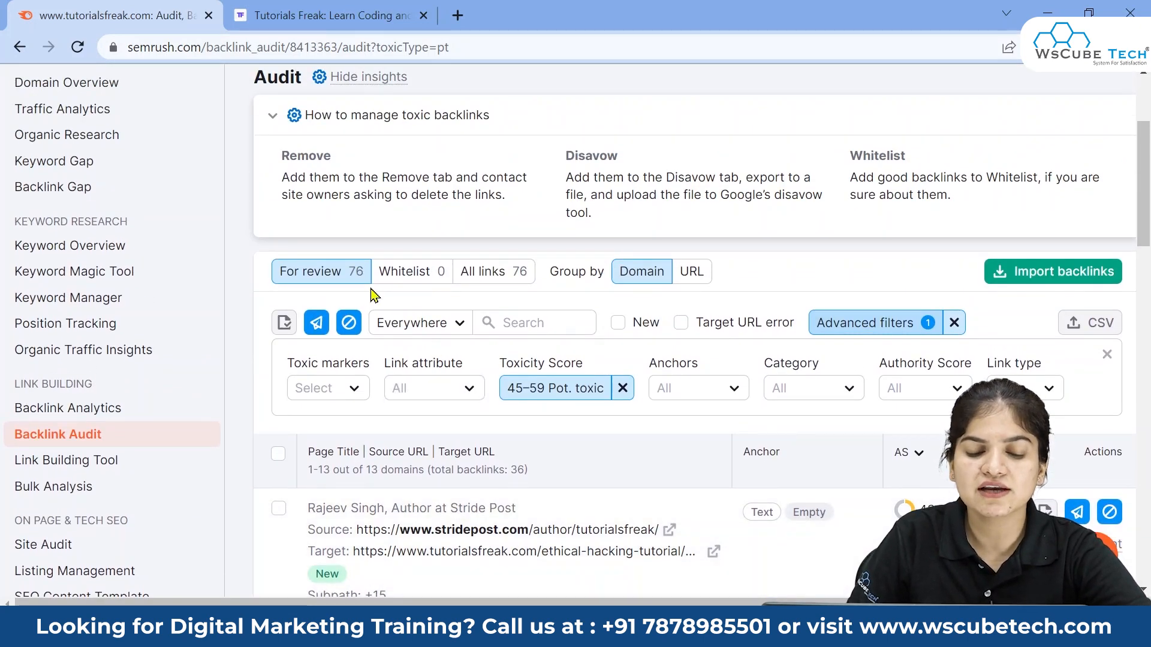
pyautogui.scroll(3, 372, 297)
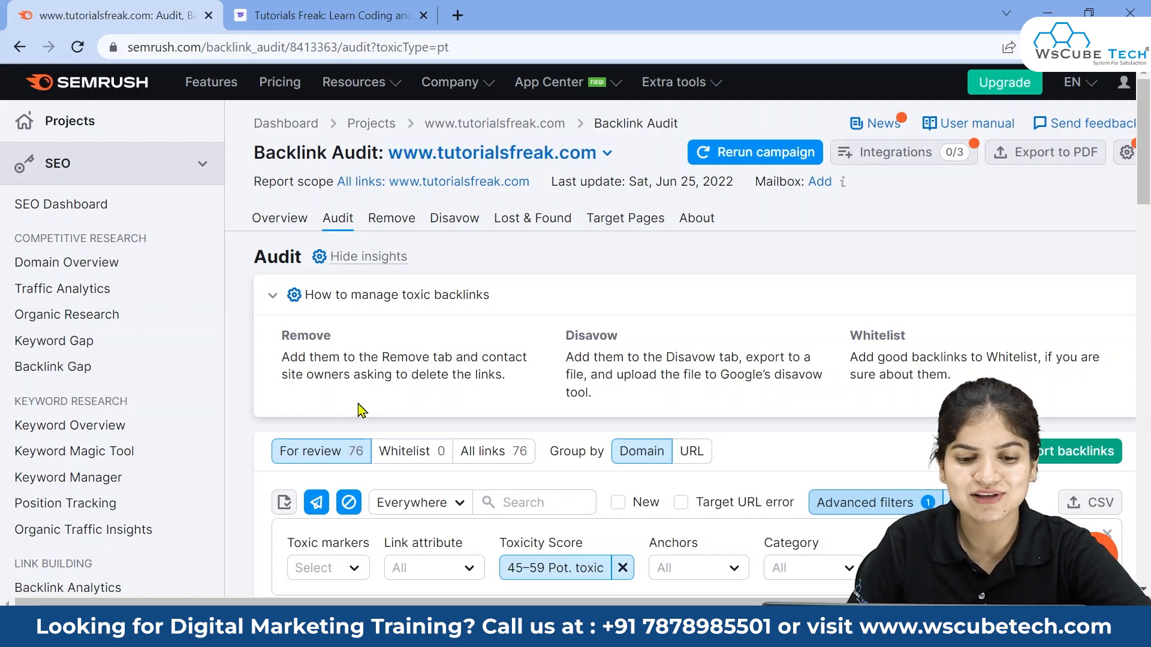
# Highlight and read the Remove and Disavow instructions on how to manage toxic backlinks.
pyautogui.moveTo(515, 381); pyautogui.dragTo(277, 363)
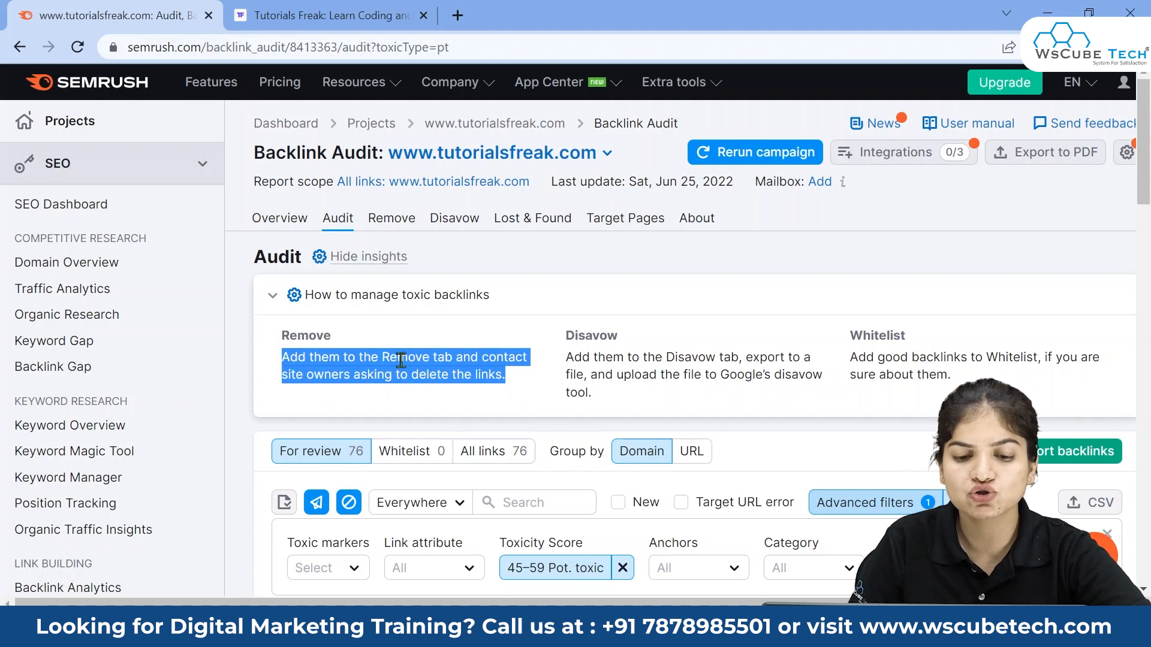
pyautogui.click(496, 394)
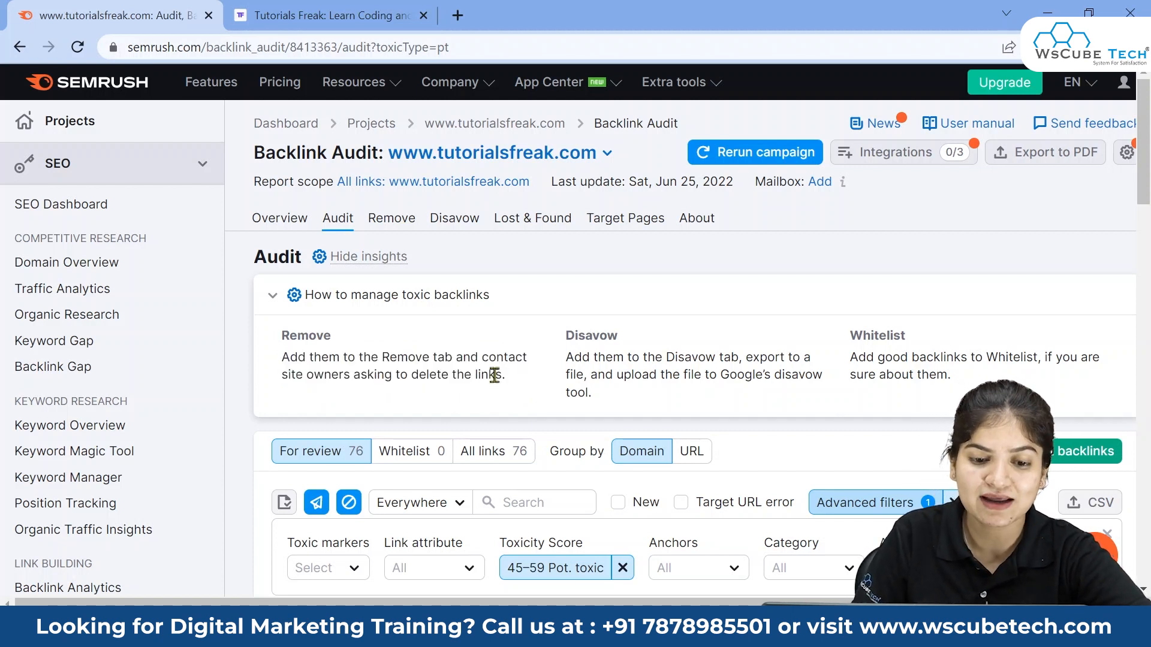
pyautogui.moveTo(496, 376); pyautogui.dragTo(283, 364)
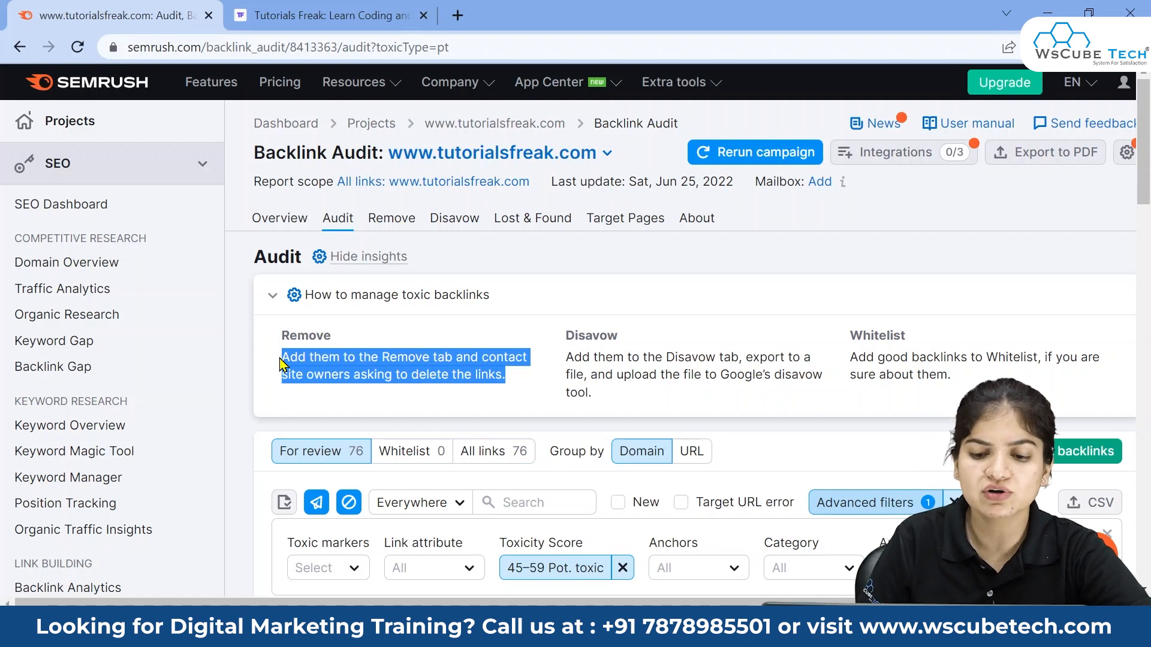
pyautogui.moveTo(635, 400); pyautogui.dragTo(567, 364)
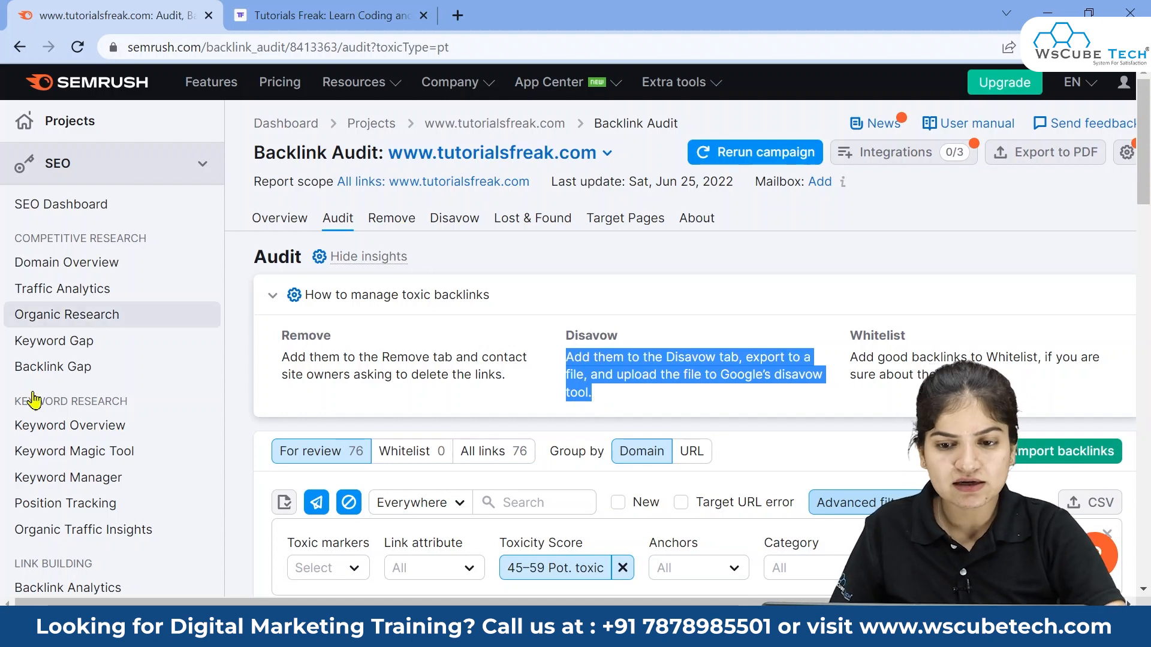
# Select the stridepost.com and socialbookmarkiseasy.info backlinks in the audit list and move the stridepost.com domain to the Disavow list.
pyautogui.scroll(-7, 749, 348)
pyautogui.scroll(5, 539, 330)
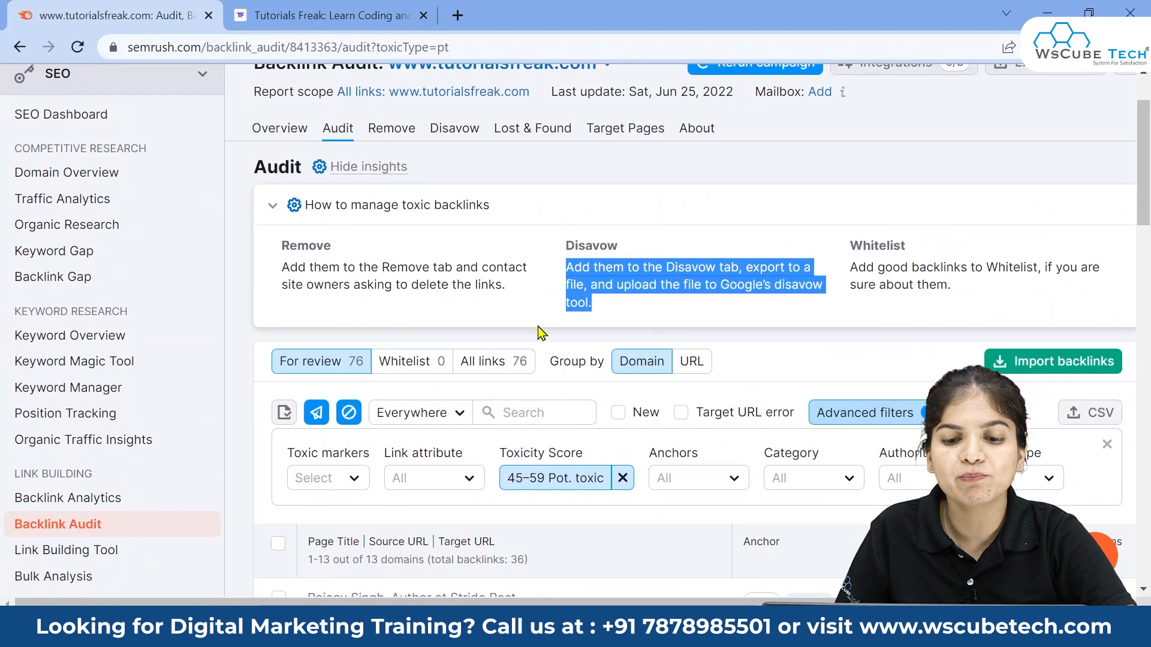
pyautogui.scroll(-3, 721, 460)
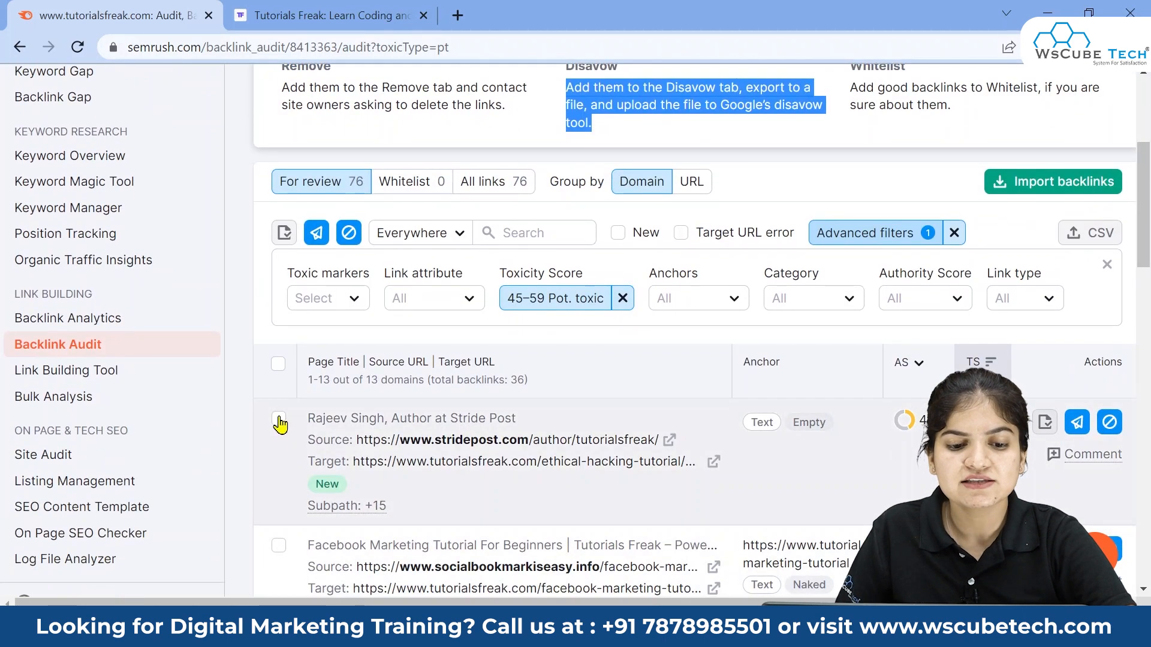
pyautogui.click(278, 419)
pyautogui.scroll(-3, 360, 420)
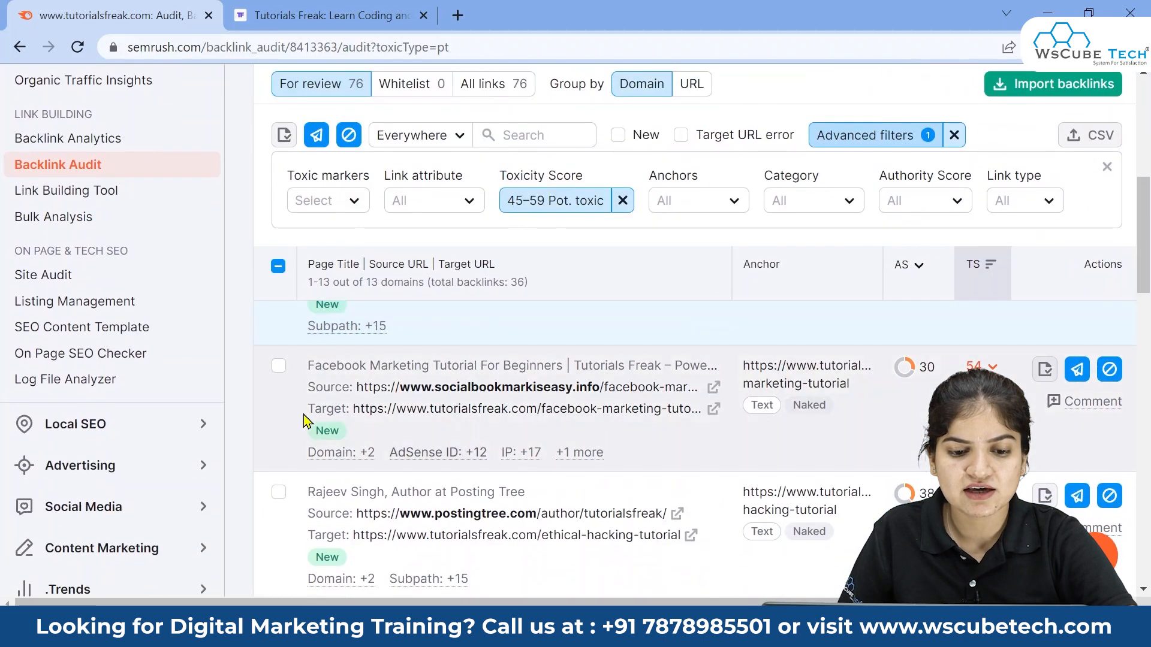
pyautogui.click(278, 366)
pyautogui.scroll(3, 521, 412)
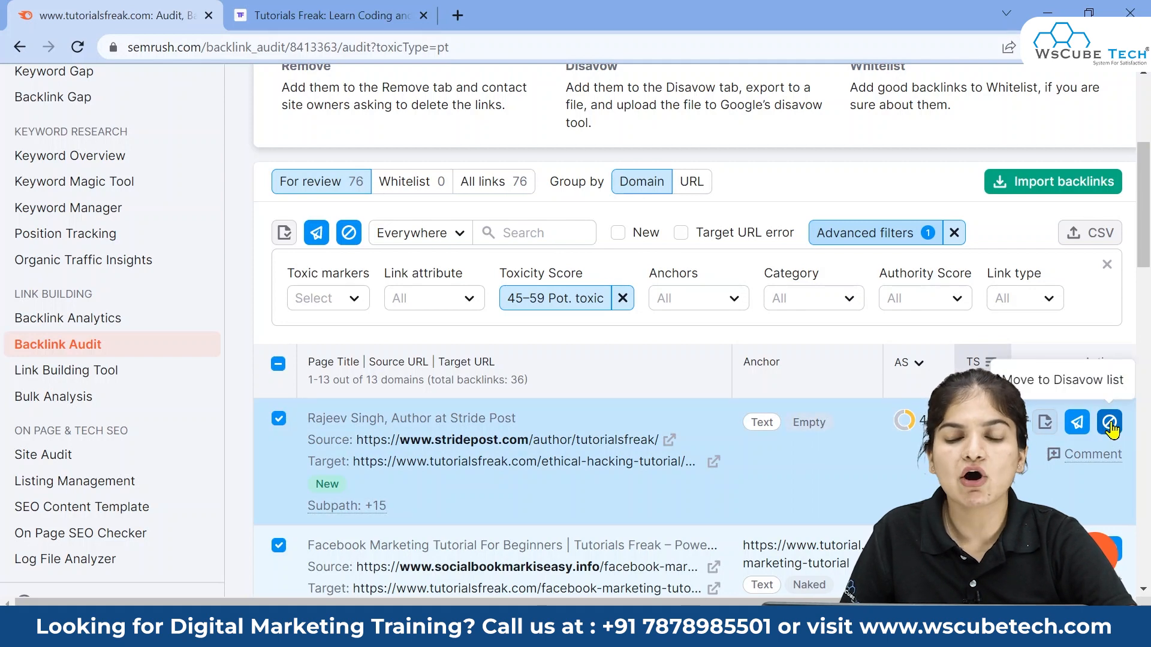
pyautogui.click(1110, 427)
pyautogui.scroll(-2, 1111, 426)
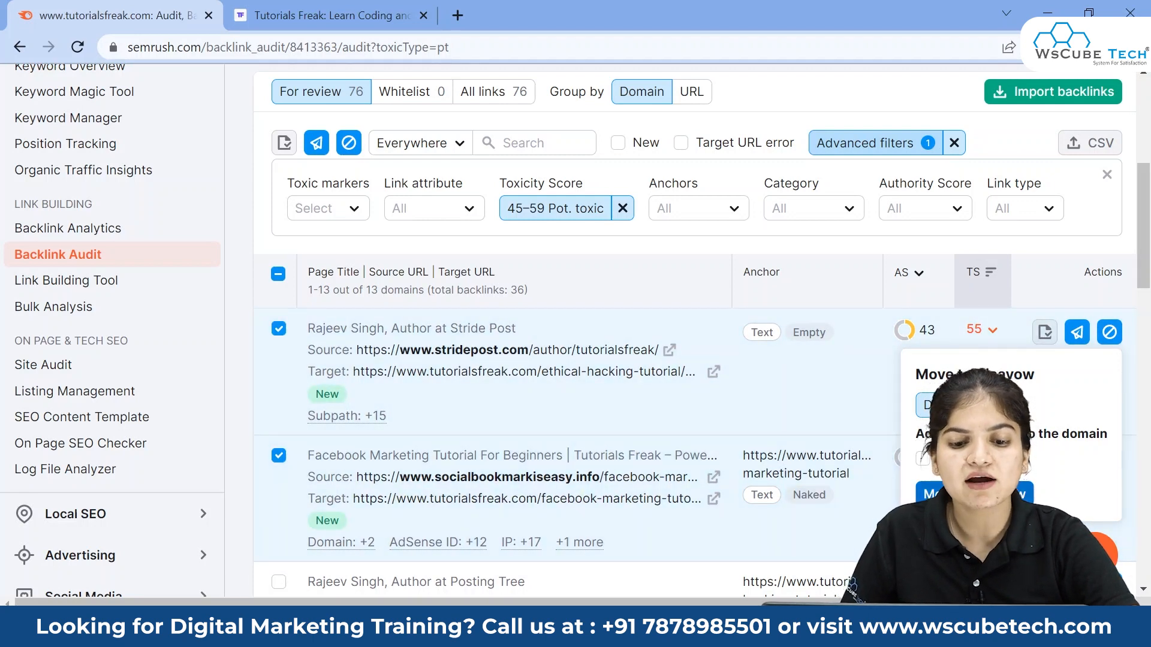
pyautogui.click(975, 494)
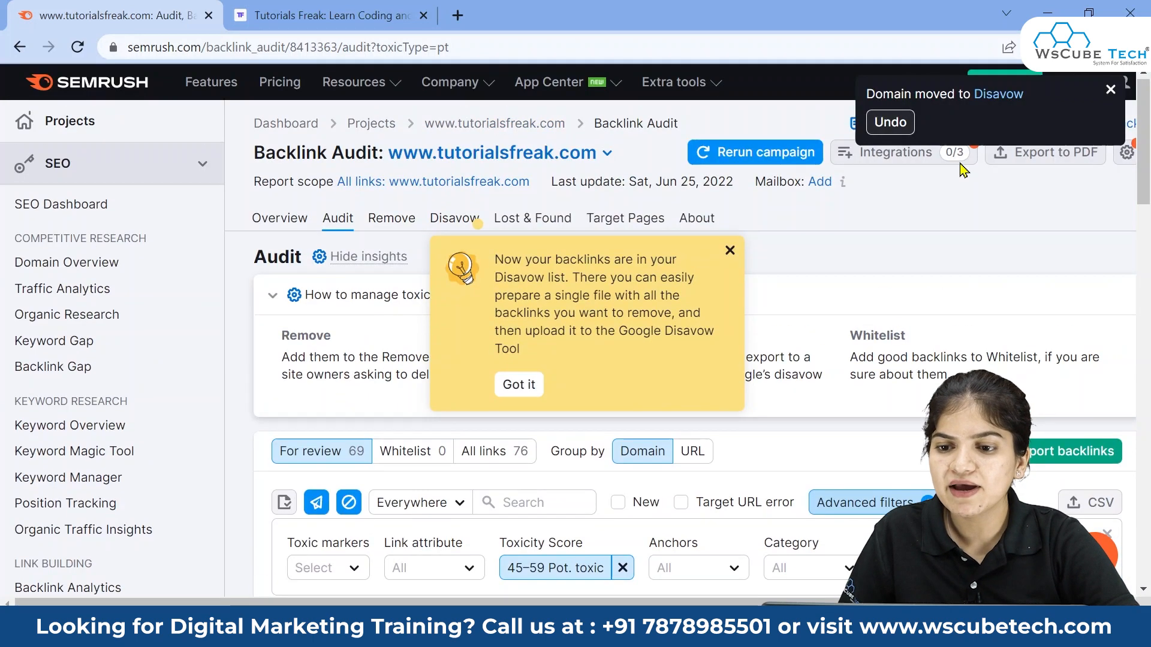
# Open the Disavow list, dismiss the tip about the Google Disavow Tool, and review the listed domain and export options.
pyautogui.click(983, 99)
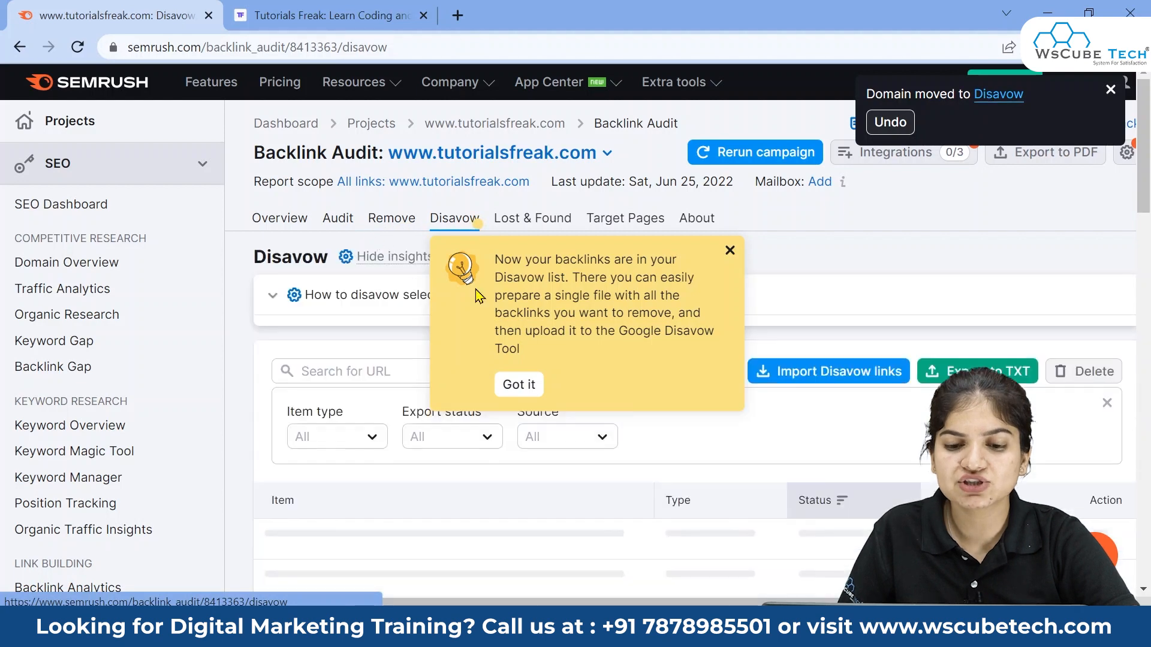
pyautogui.click(727, 251)
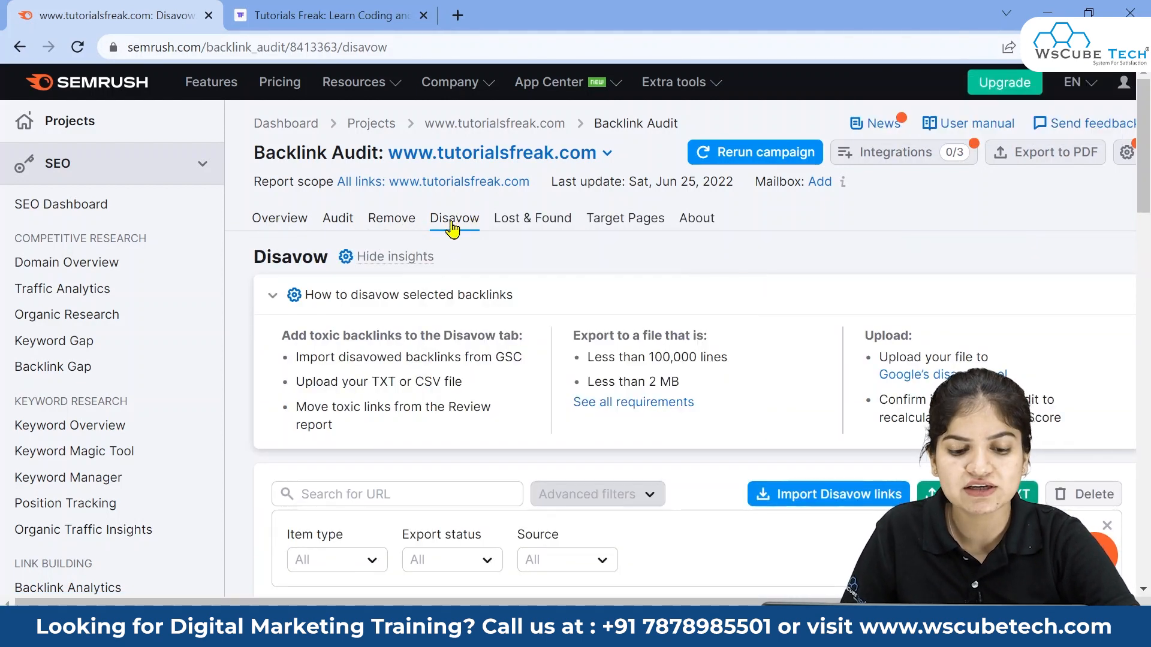
pyautogui.scroll(-3, 465, 406)
pyautogui.scroll(-3, 465, 406)
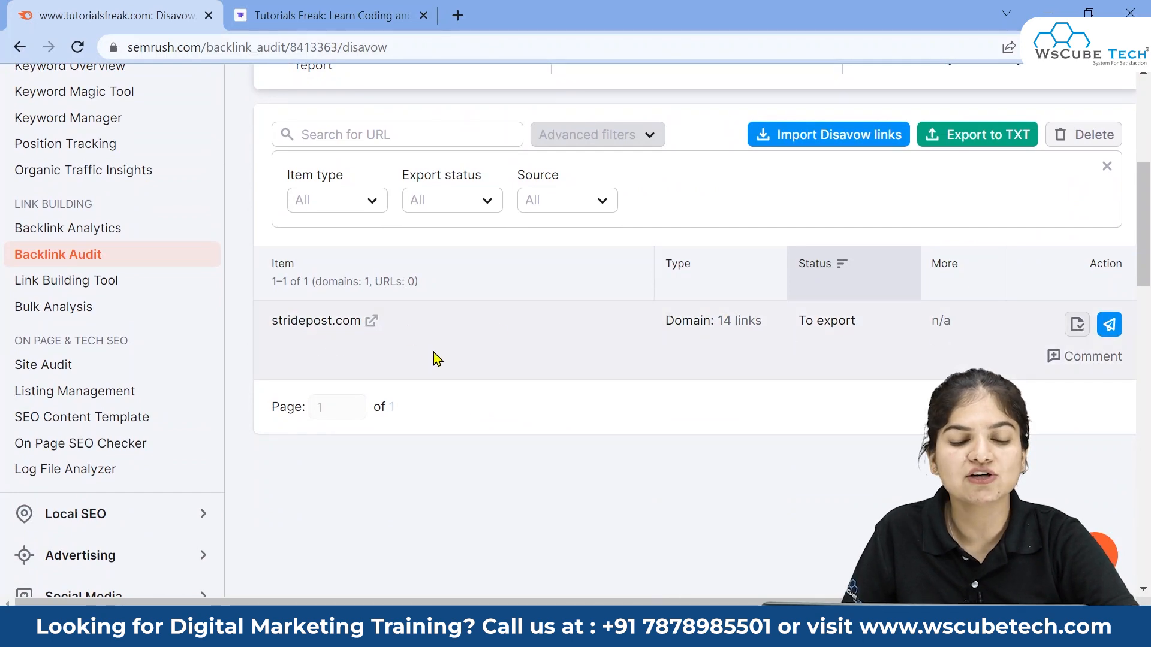
pyautogui.scroll(3, 370, 362)
pyautogui.scroll(-2, 779, 527)
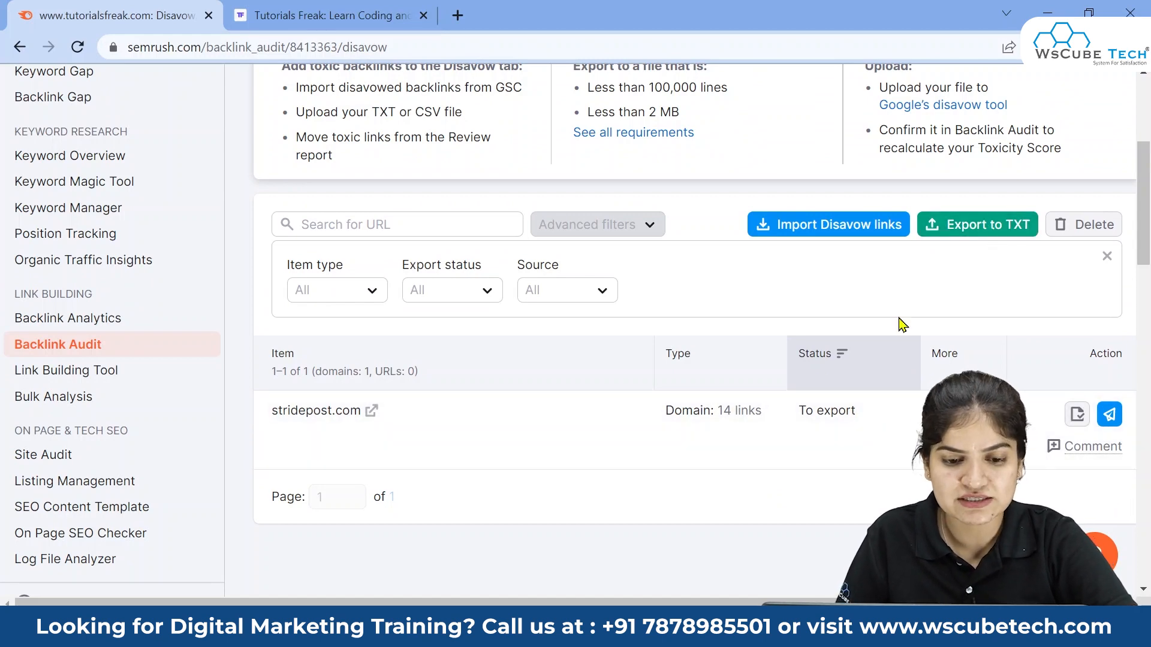
# Move the socbookmarking.com and postingtree.com domains to the Disavow list and review the listed domains, link counts and export status.
pyautogui.scroll(5, 606, 393)
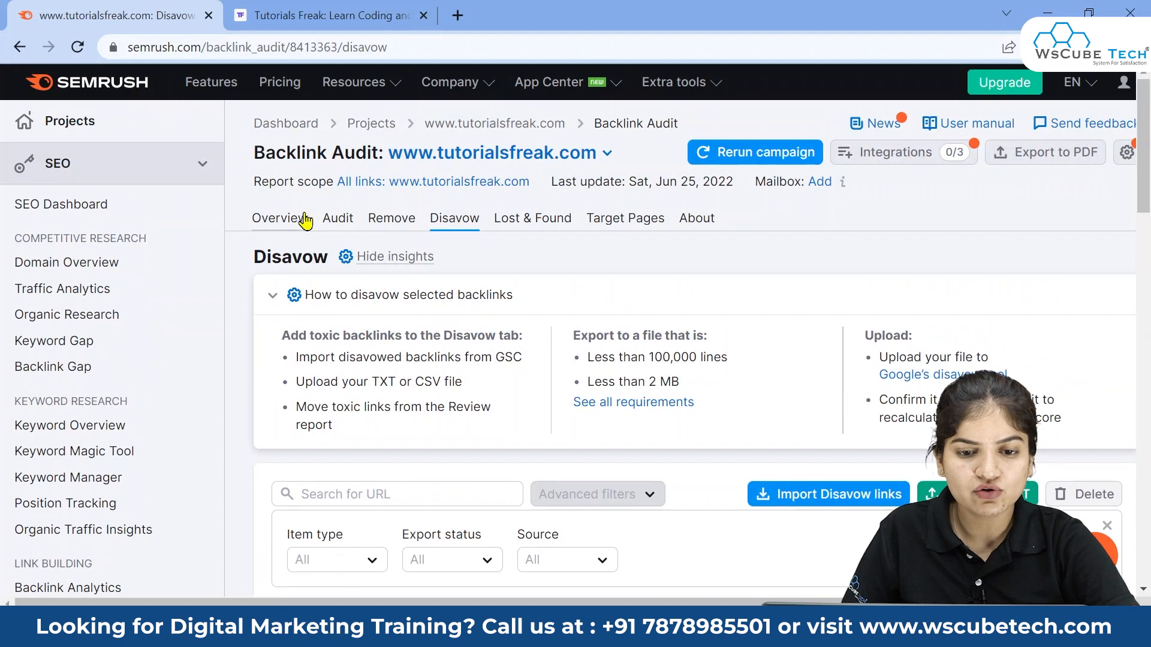
pyautogui.scroll(-2, 656, 365)
pyautogui.scroll(-4, 658, 368)
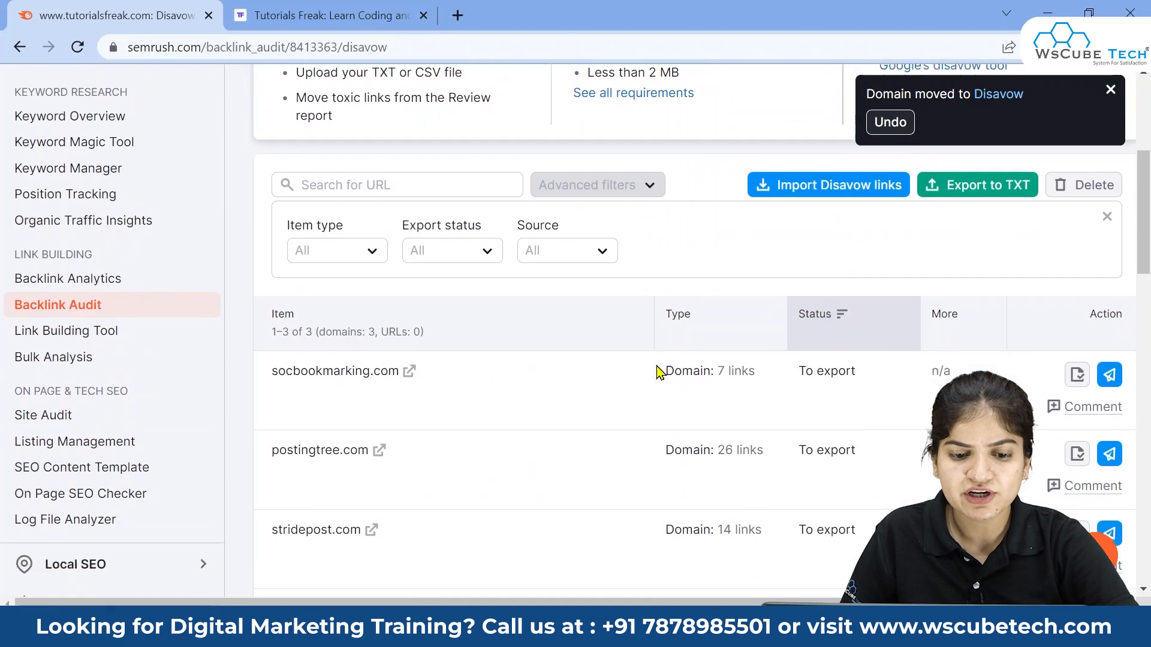
pyautogui.scroll(1, 513, 431)
pyautogui.scroll(2, 513, 431)
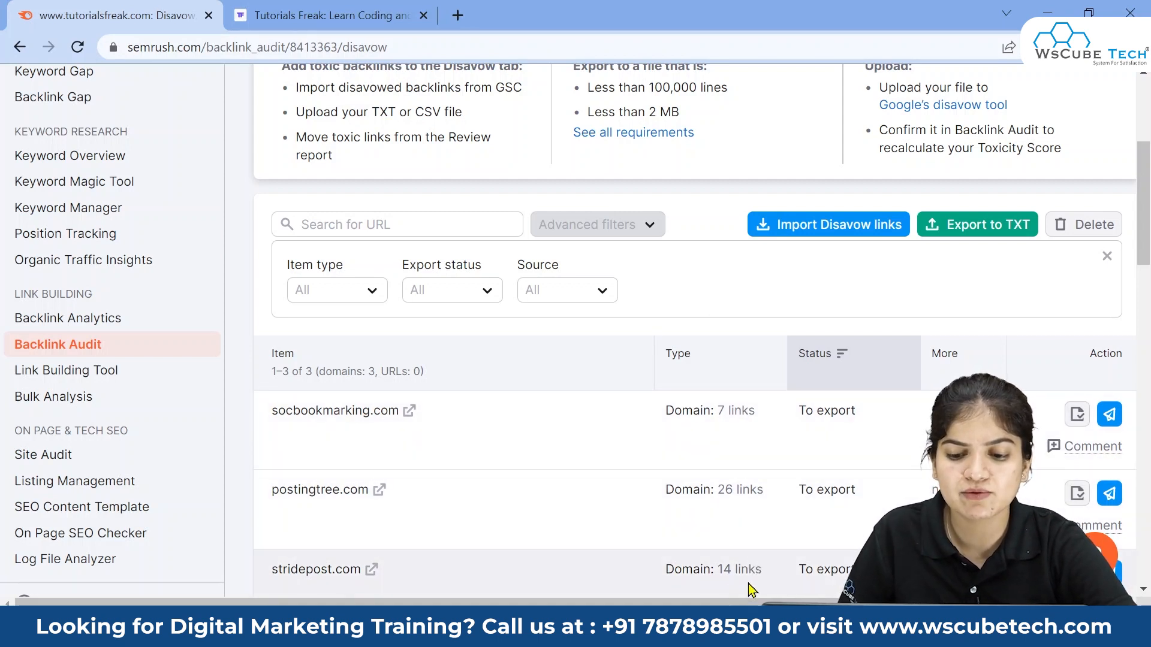
pyautogui.moveTo(728, 568)
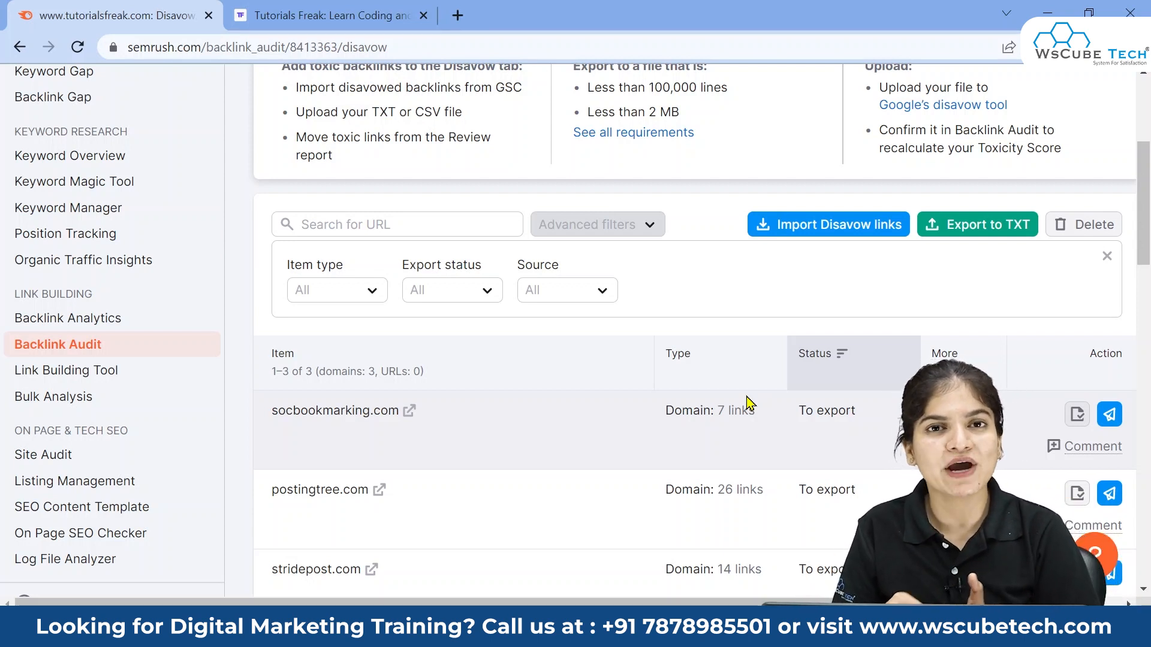
pyautogui.scroll(-2, 748, 403)
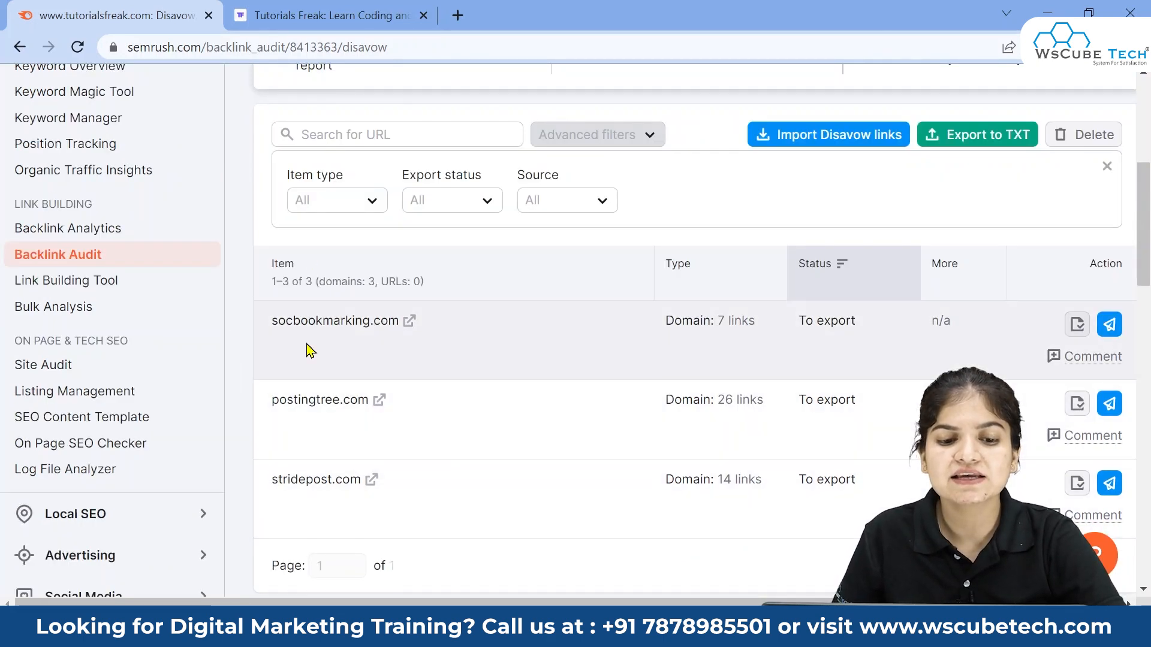
# Export the Disavow list to a TXT file and read the notice about uploading it to Google.
pyautogui.scroll(3, 872, 405)
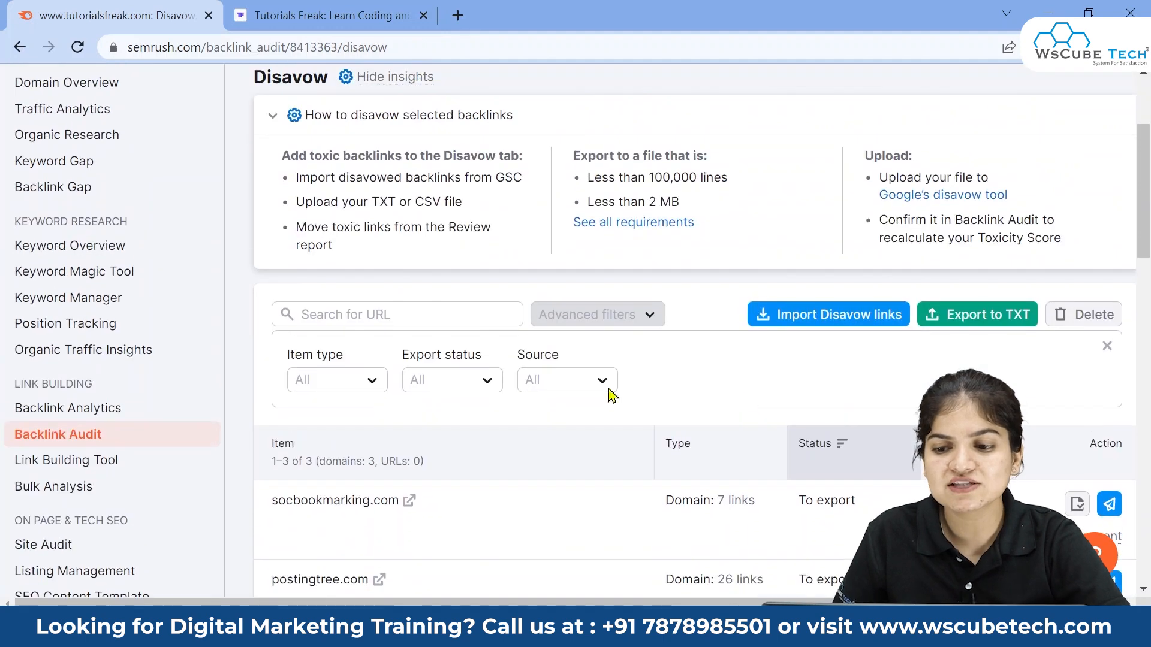
pyautogui.click(1000, 320)
pyautogui.scroll(-3, 983, 324)
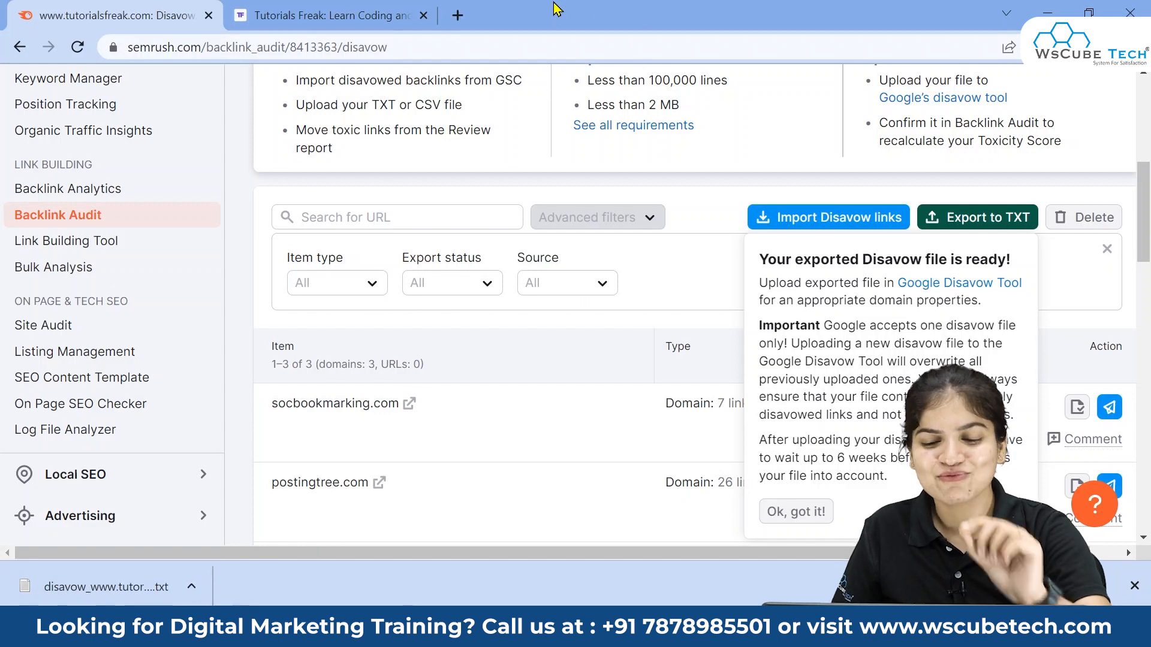
# Open the Google Disavow Tool in Search Console and highlight its URL, search.google.com/search-console/disavow-links.
pyautogui.click(522, 47)
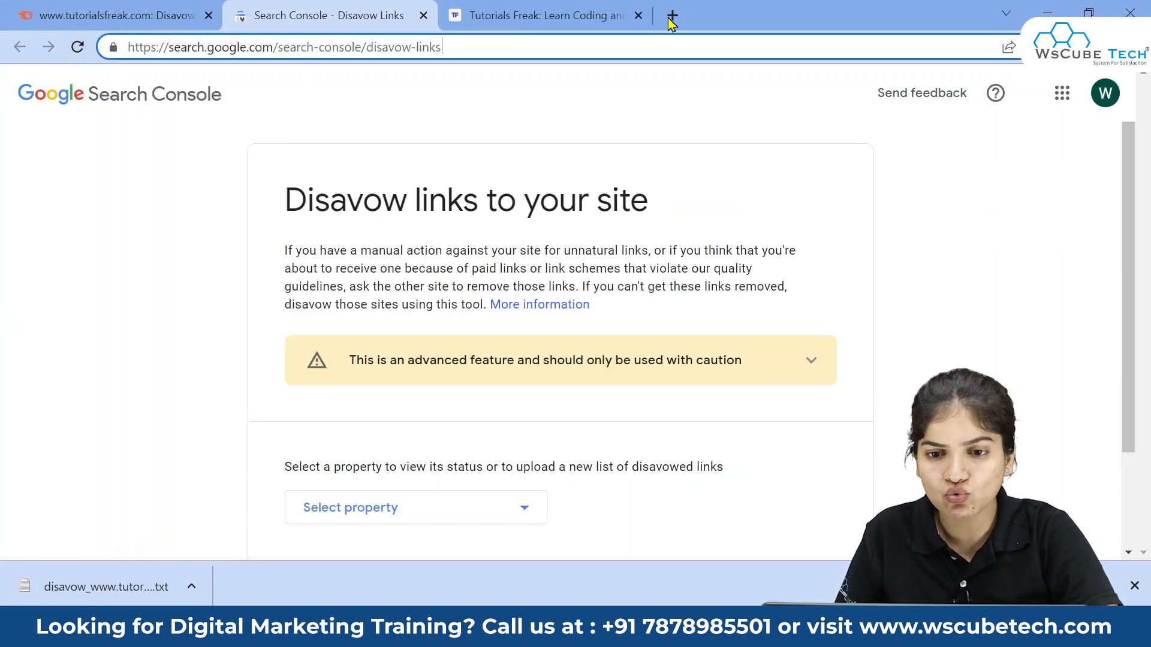
pyautogui.doubleClick(449, 47)
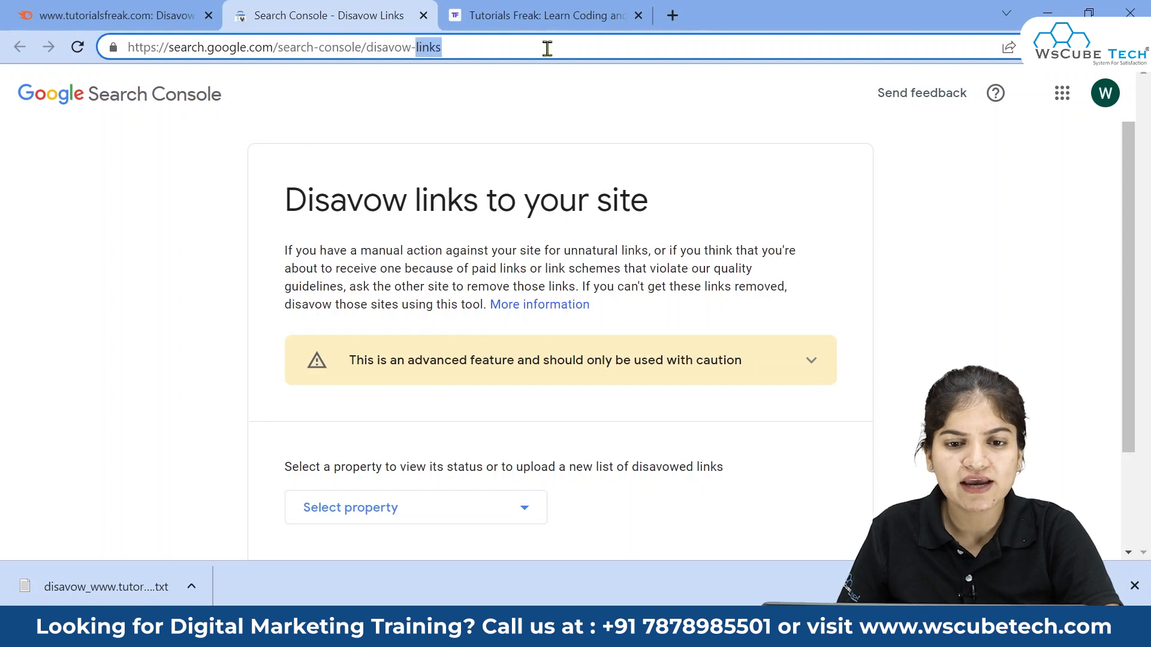
pyautogui.moveTo(546, 47); pyautogui.dragTo(56, 47)
pyautogui.click(537, 46)
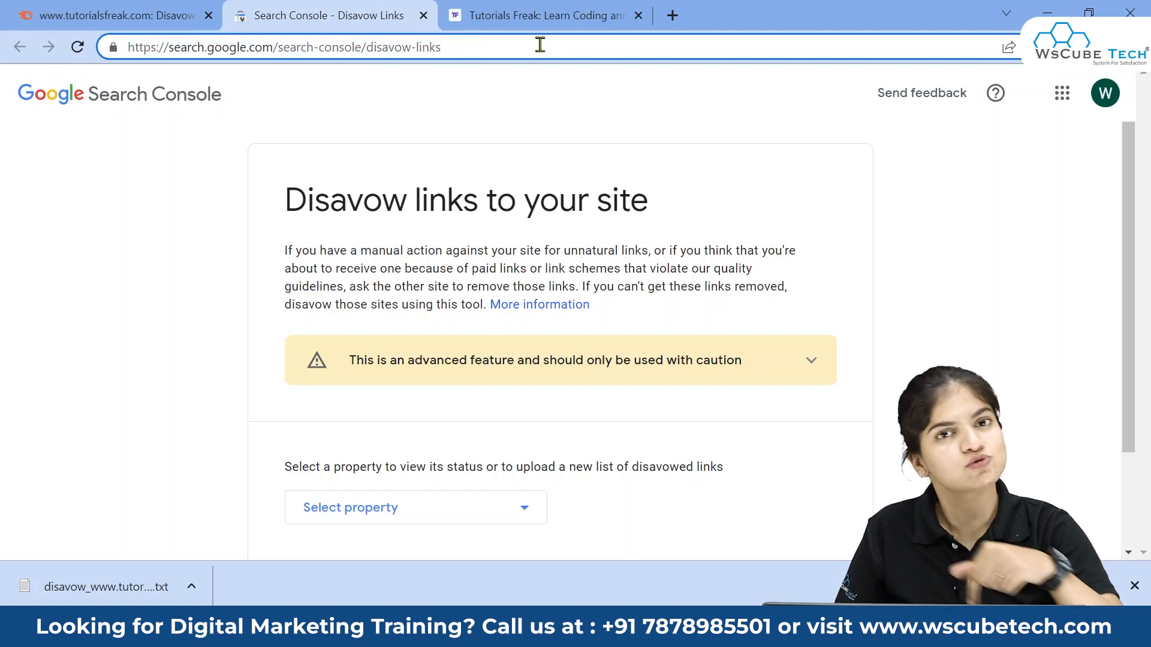
# Search Google for "google disavow tool" in a new tab, and return to the Search Console disavow page.
pyautogui.click(672, 15)
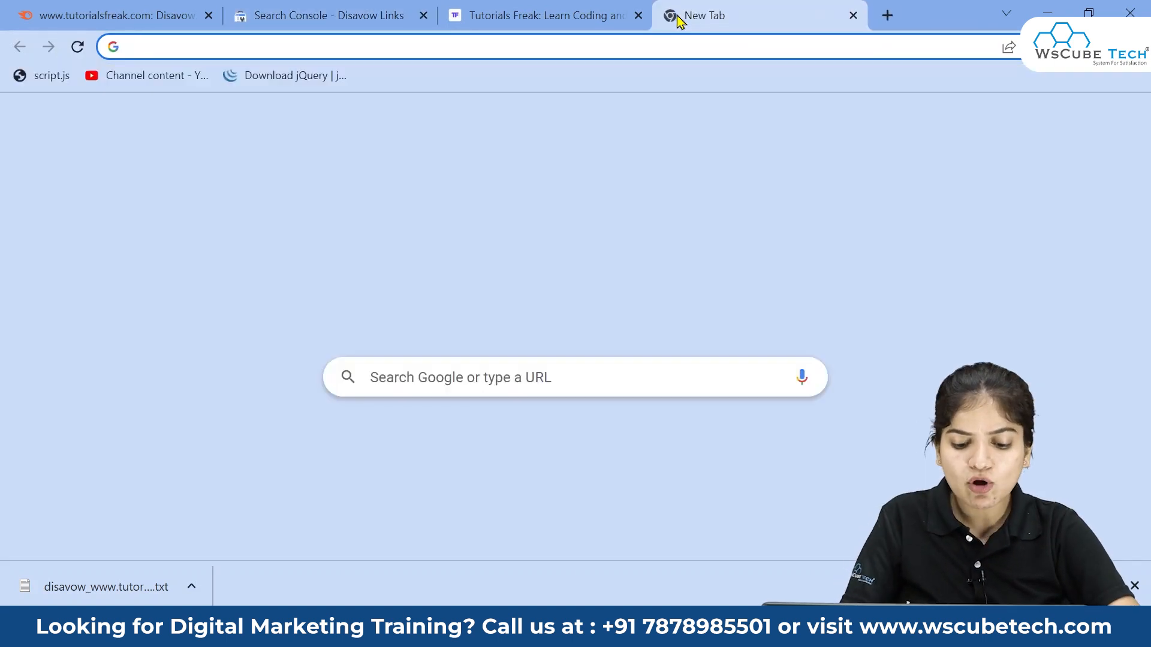
pyautogui.write('google dia')
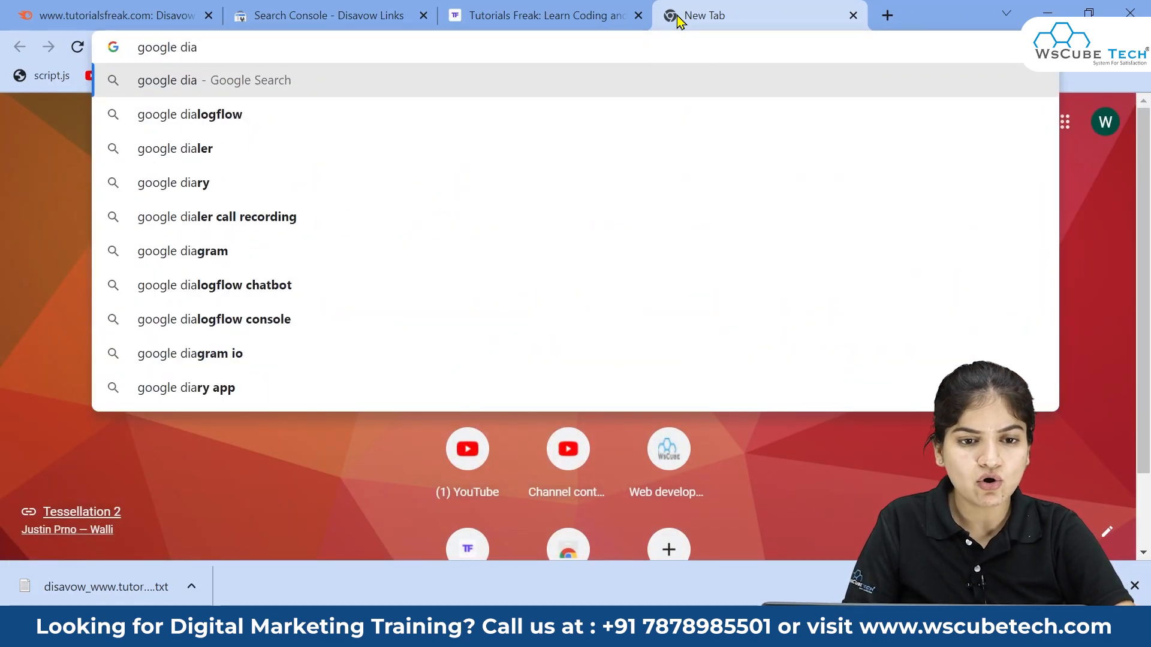
pyautogui.press('BackSpace')
pyautogui.write('savow tool')
pyautogui.press('Return')
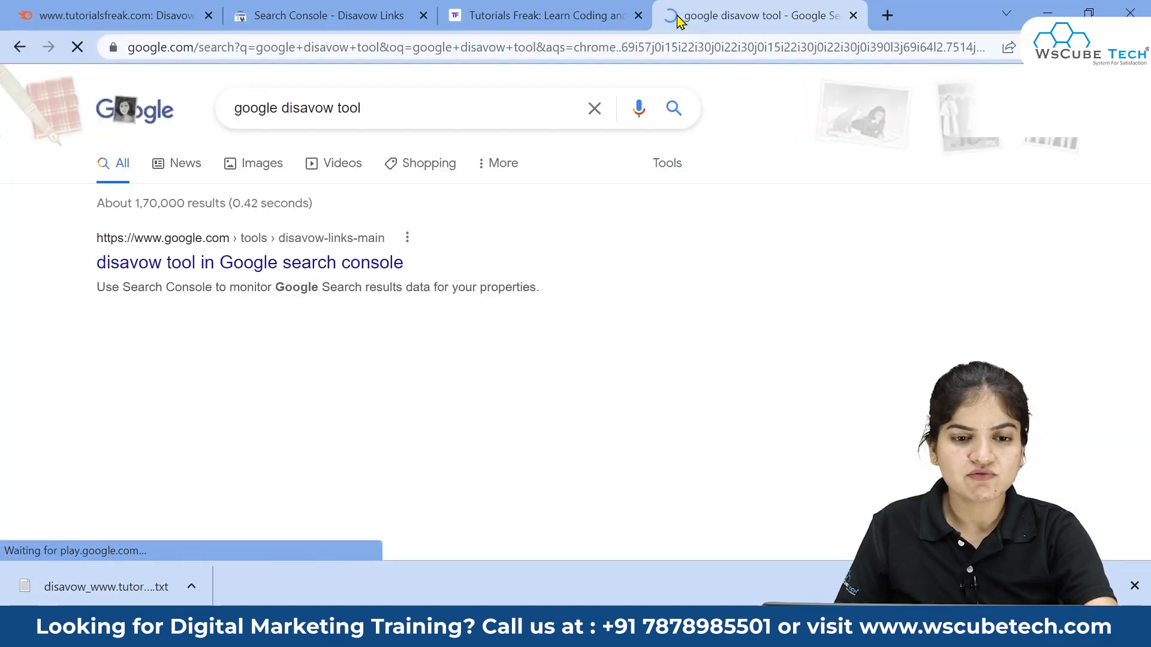
pyautogui.click(236, 272)
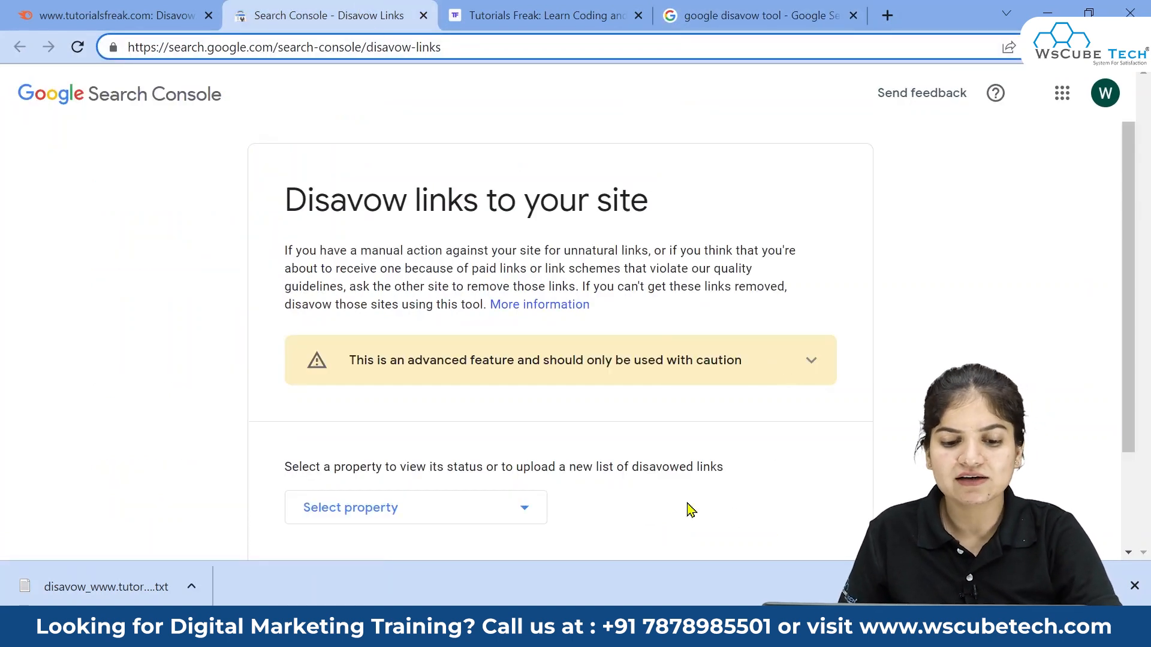
# Check the signed-in Google account and the properties available for disavowing, leaving the property unselected.
pyautogui.scroll(-1, 660, 480)
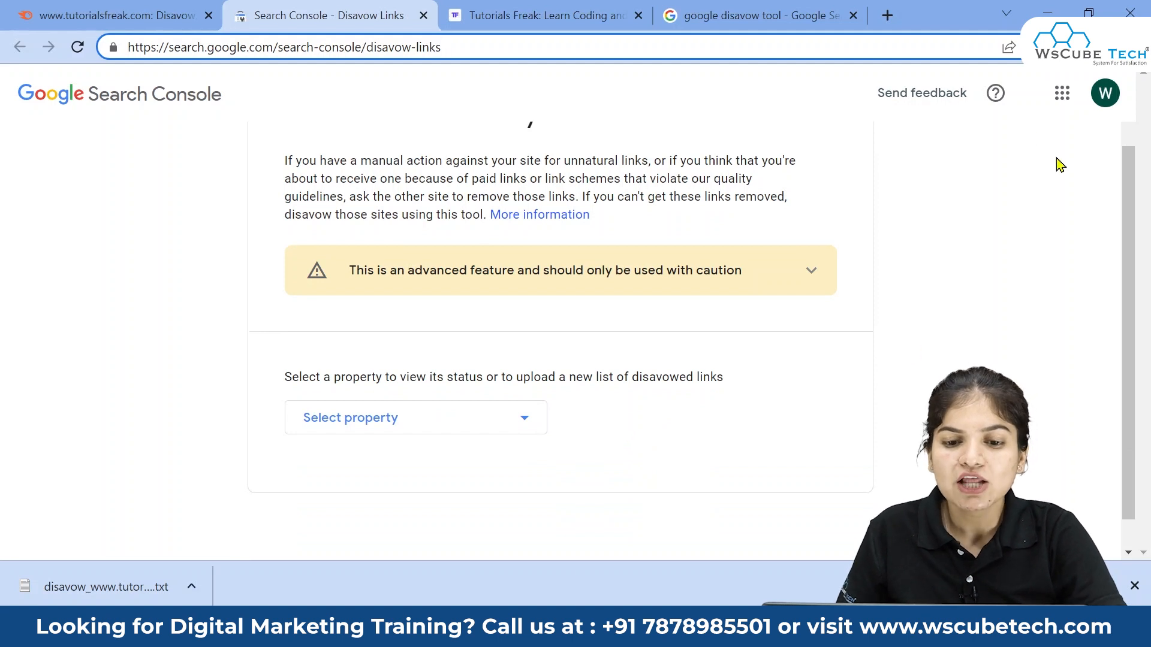
pyautogui.click(458, 412)
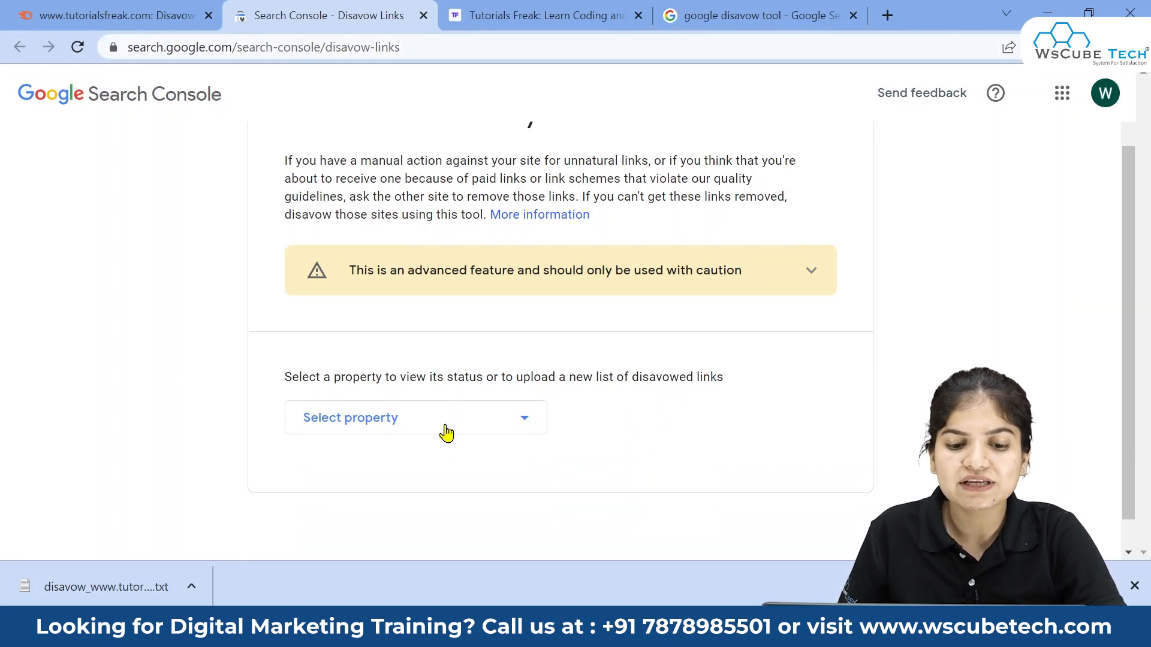
pyautogui.hotkey('alt', 'Left')
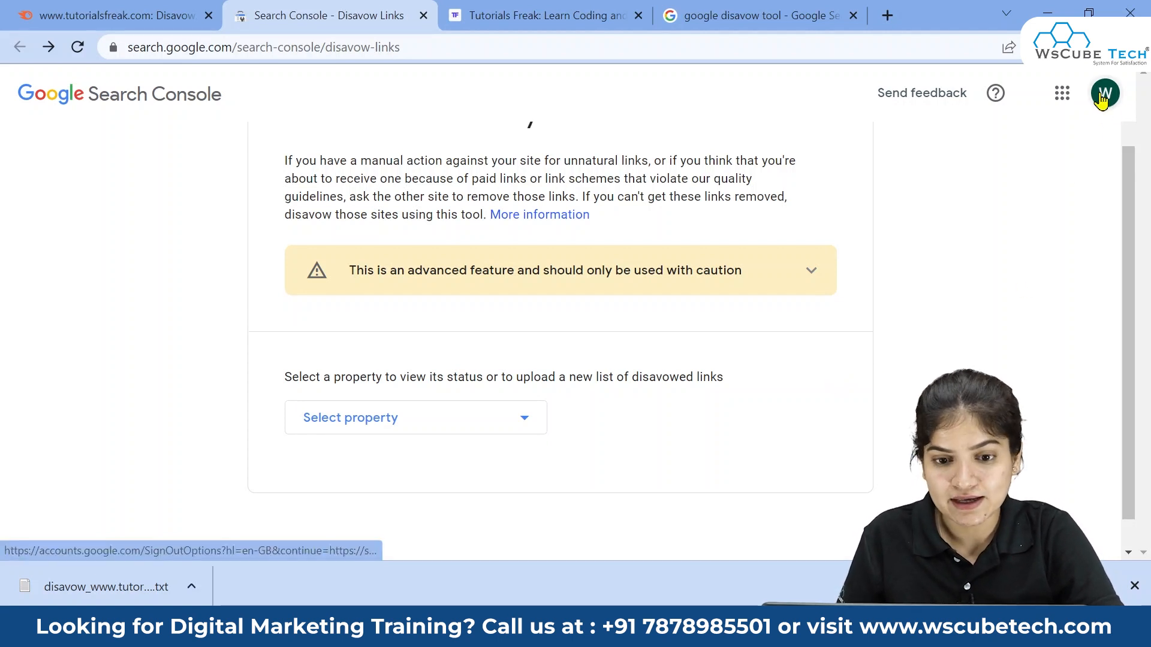
pyautogui.scroll(2, 796, 283)
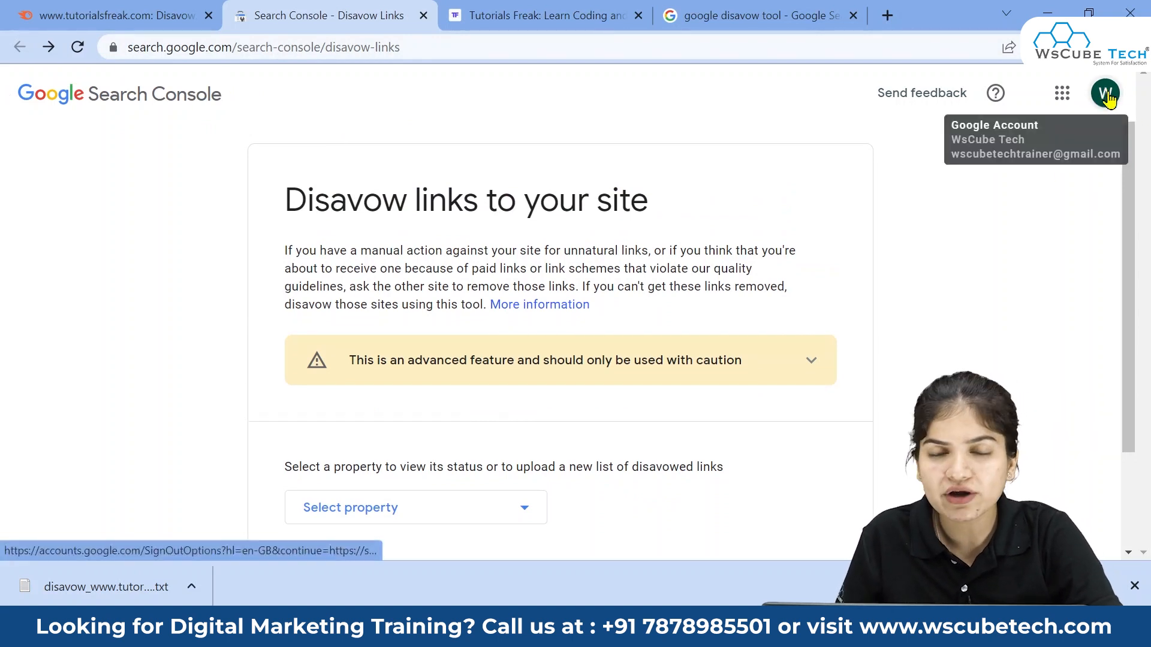
pyautogui.scroll(-2, 863, 298)
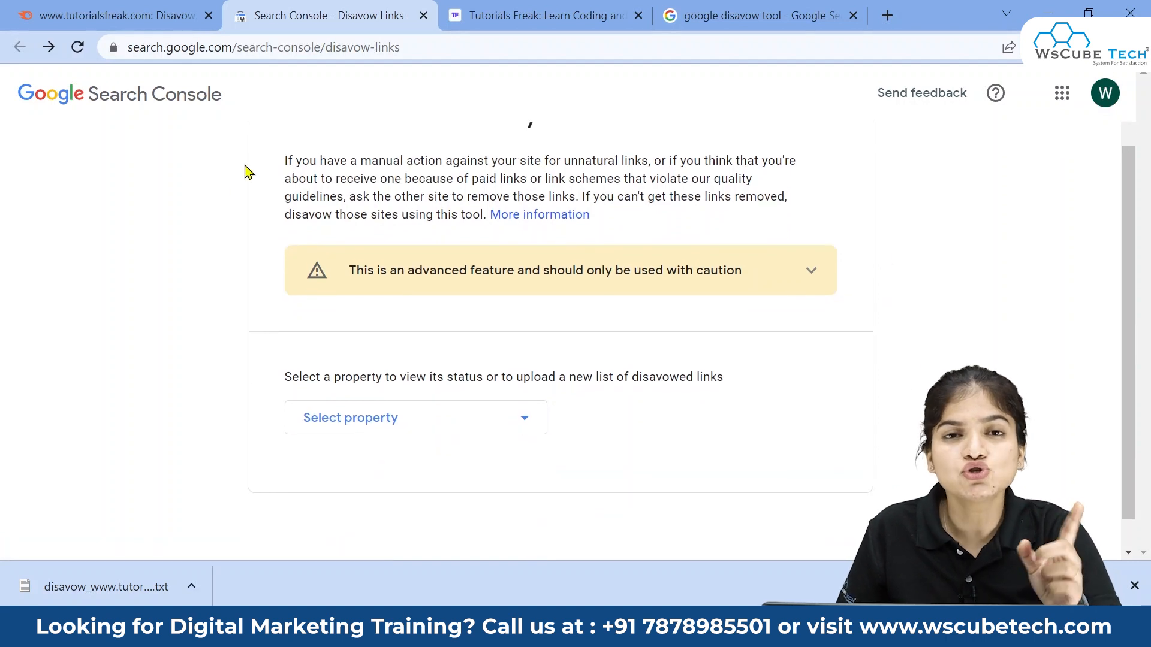
pyautogui.click(382, 419)
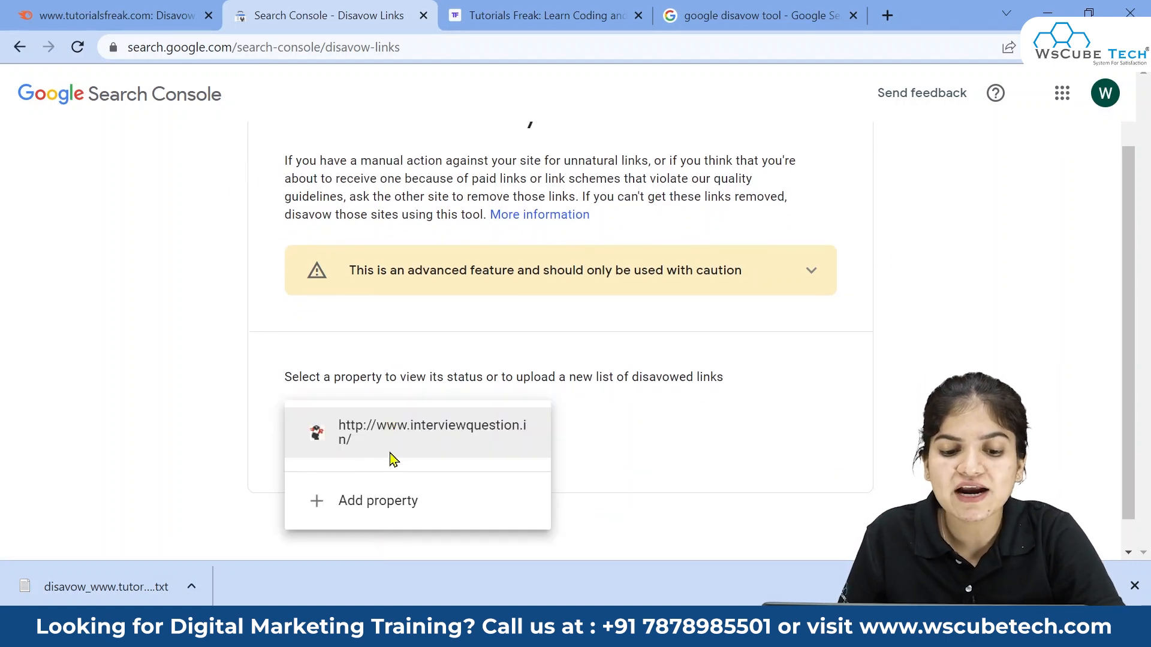
pyautogui.click(777, 414)
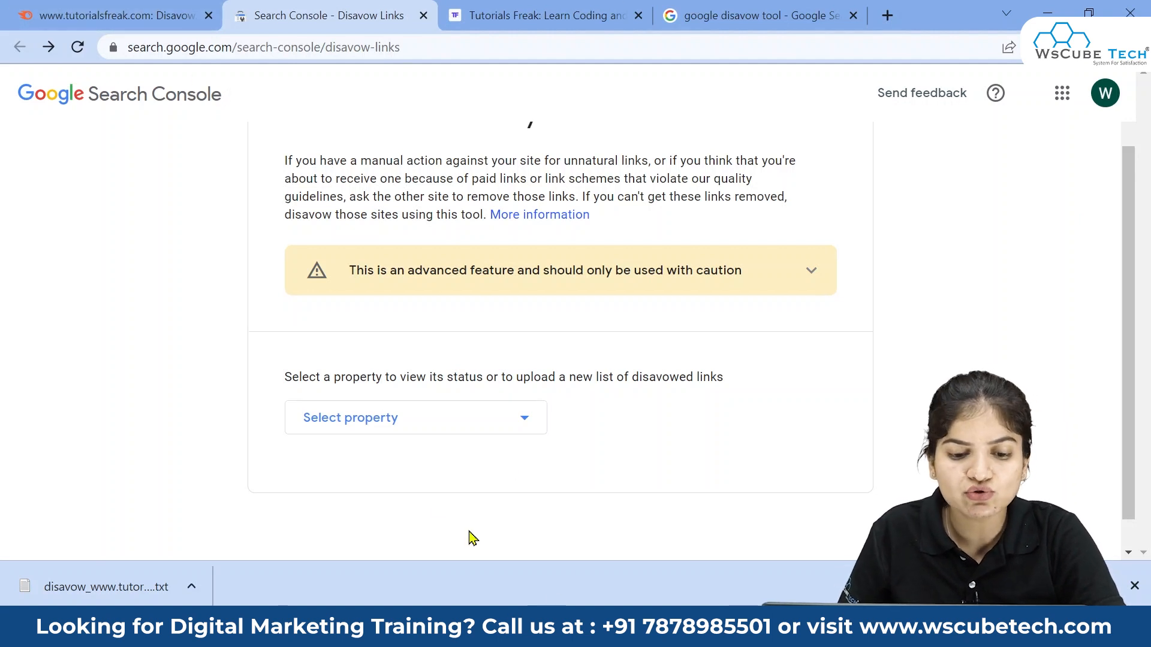
pyautogui.click(420, 434)
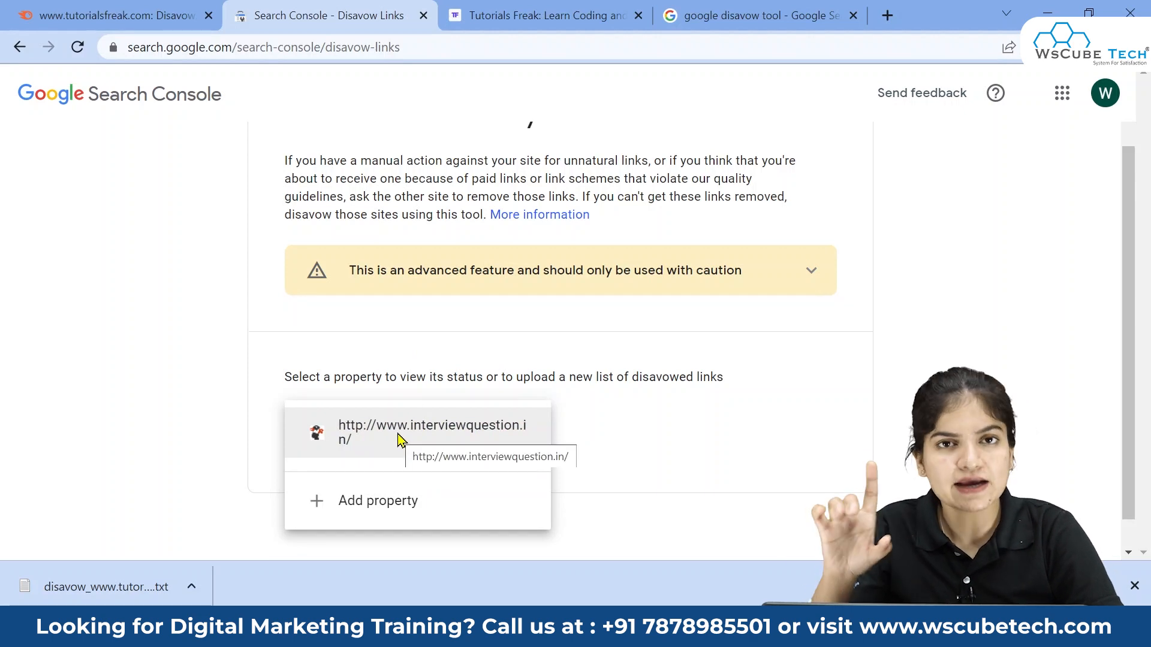
pyautogui.click(400, 439)
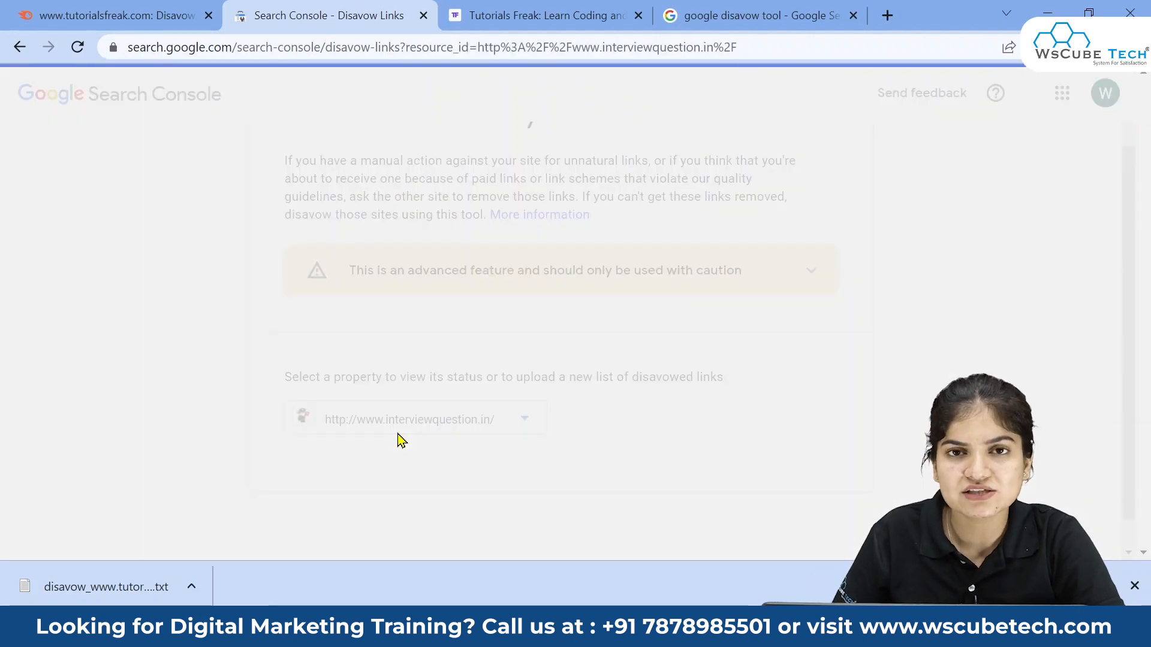
pyautogui.scroll(-3, 479, 449)
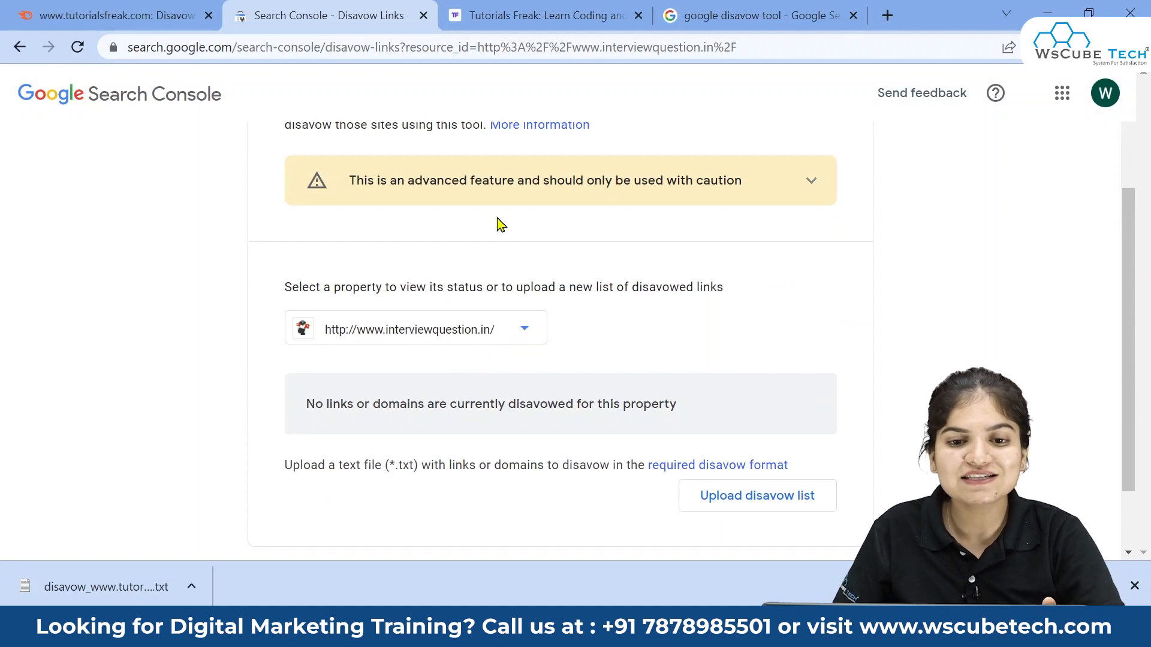
# Revisit the Semrush Disavow list and the Tutorials Freak website, and return to the Search Console disavow page.
pyautogui.click(61, 24)
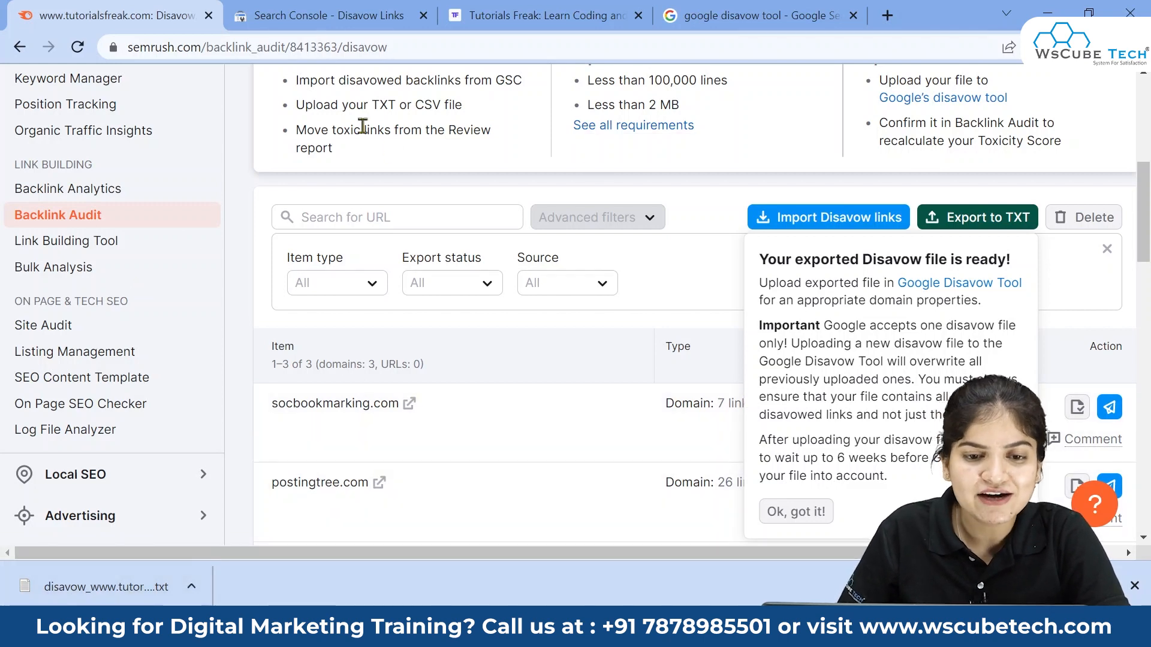
pyautogui.click(739, 15)
pyautogui.click(509, 15)
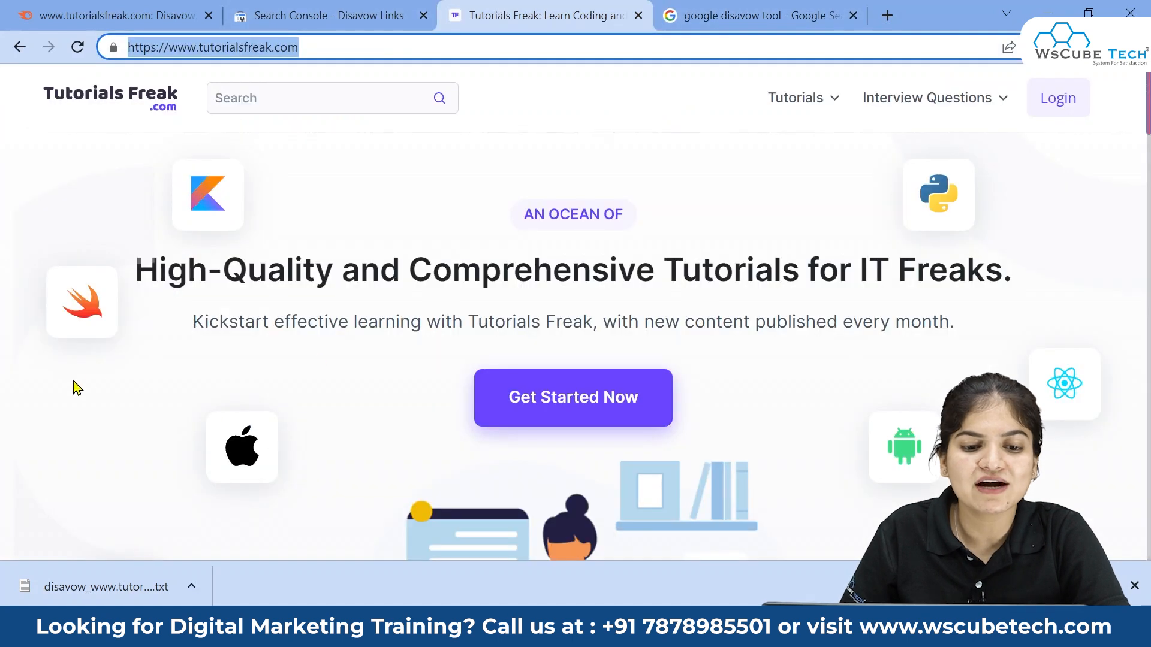
pyautogui.click(323, 12)
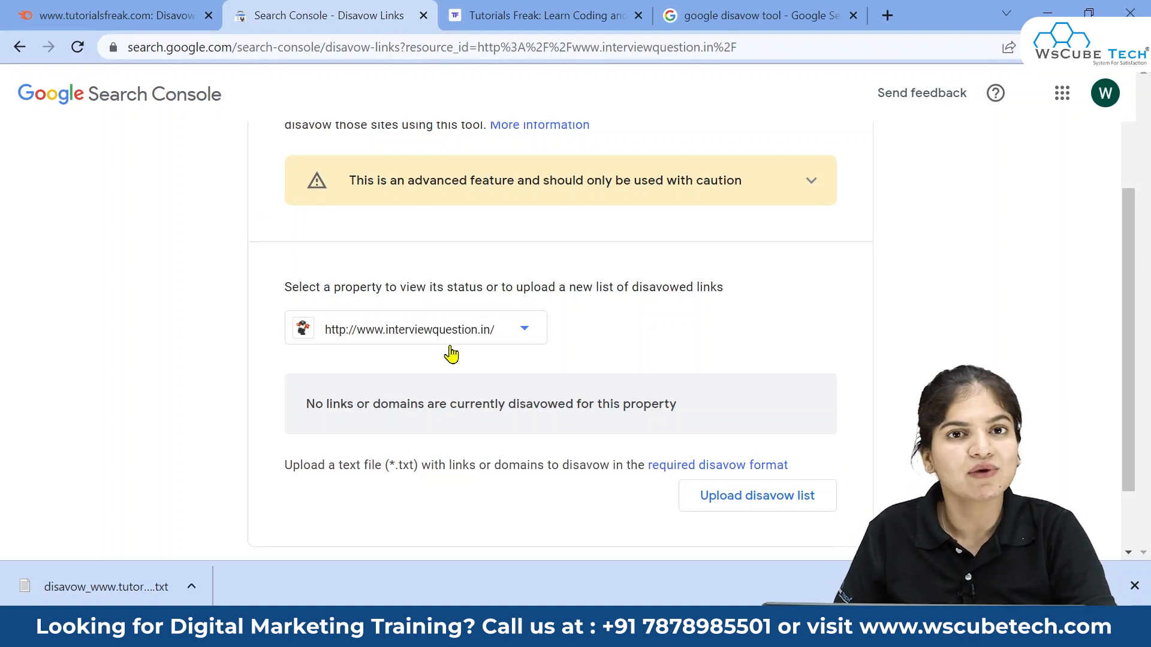
# Upload the disavow_www.tutorialsfreak.com_20220625 text file from Downloads as the property's disavow list.
pyautogui.click(757, 502)
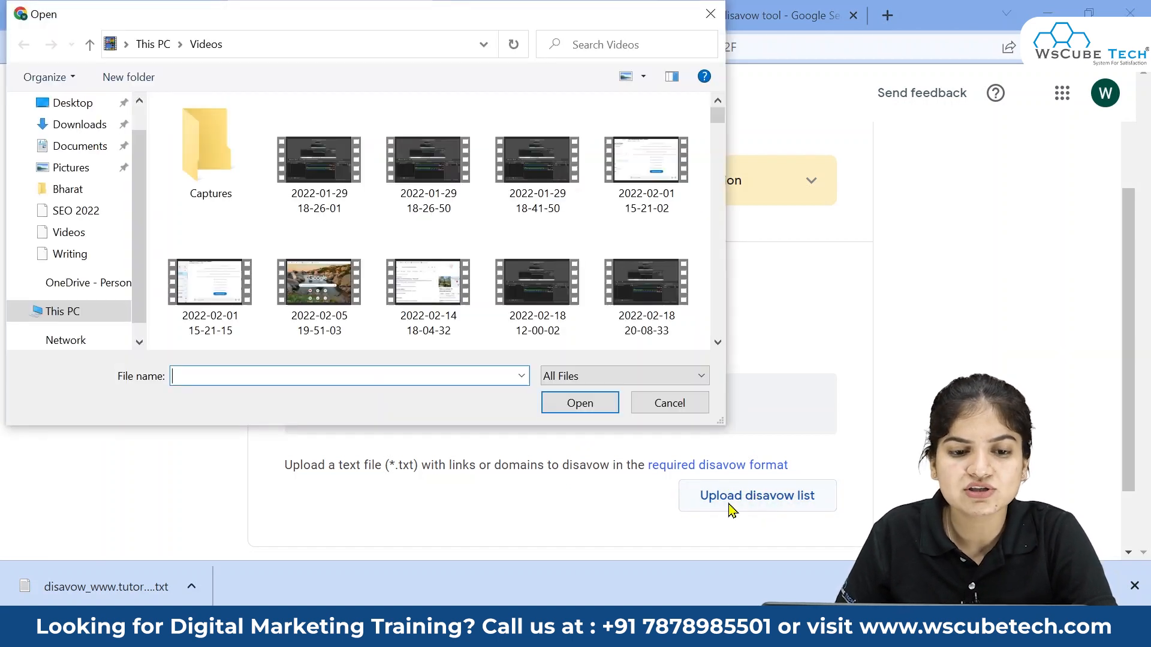
pyautogui.click(80, 125)
pyautogui.click(222, 155)
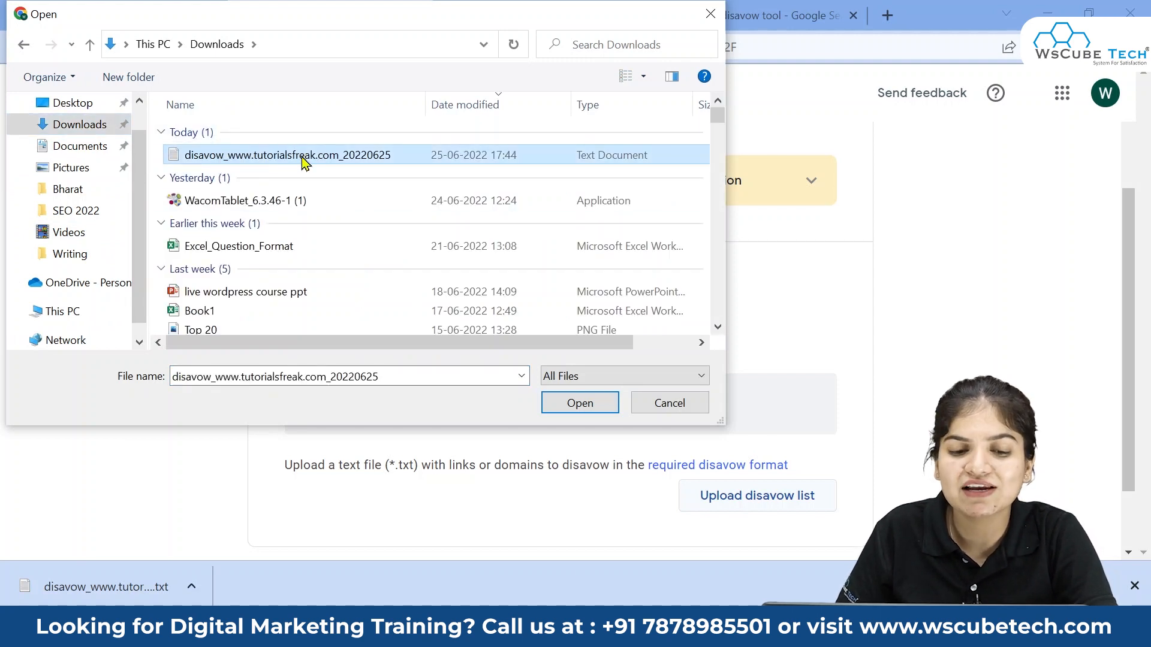
pyautogui.click(580, 403)
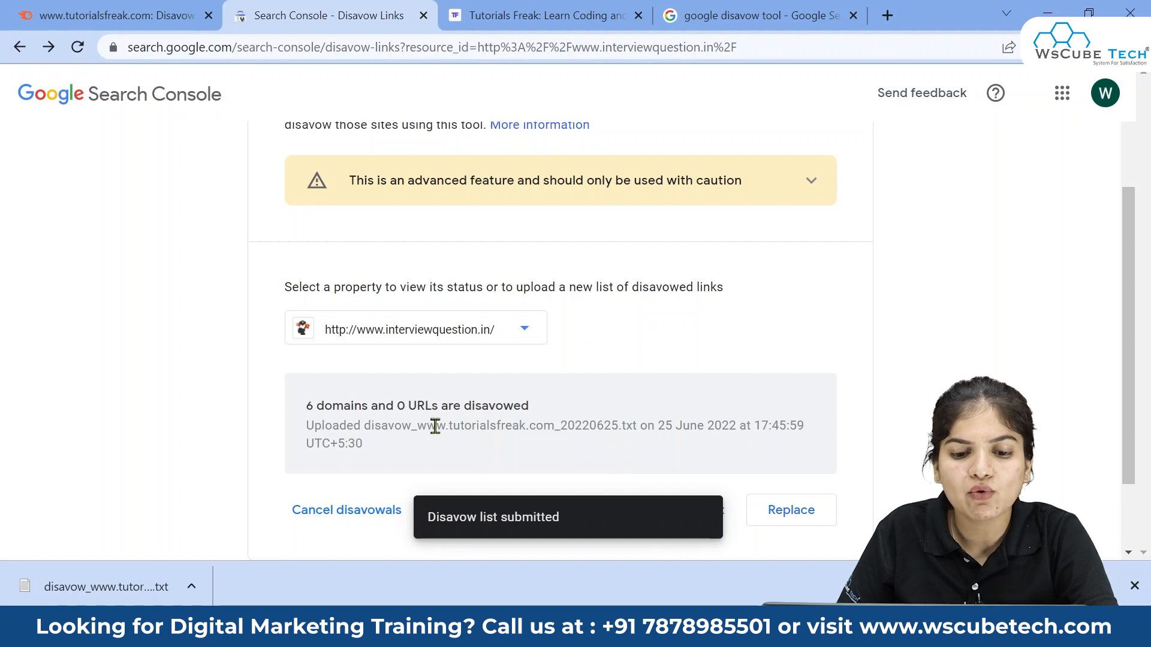
# Review the uploaded list's file name, upload time and disavowed domains, along with the download, replace and cancel options.
pyautogui.moveTo(439, 431); pyautogui.dragTo(594, 437)
pyautogui.click(657, 441)
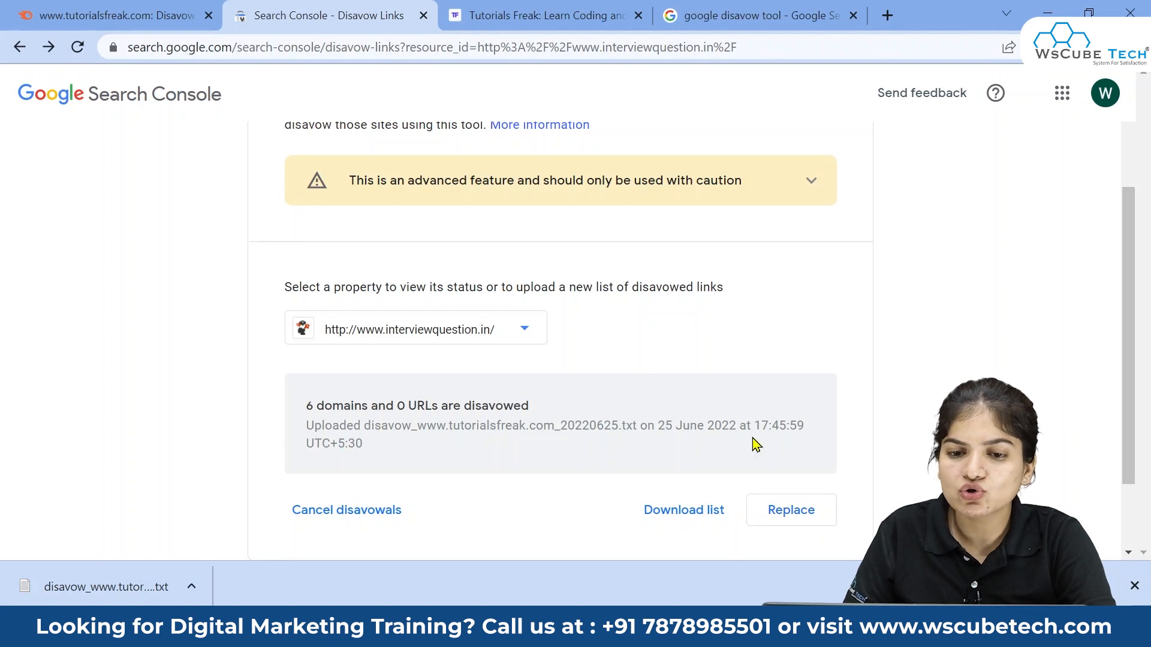
pyautogui.scroll(3, 752, 442)
pyautogui.scroll(-2, 600, 461)
pyautogui.scroll(-3, 528, 480)
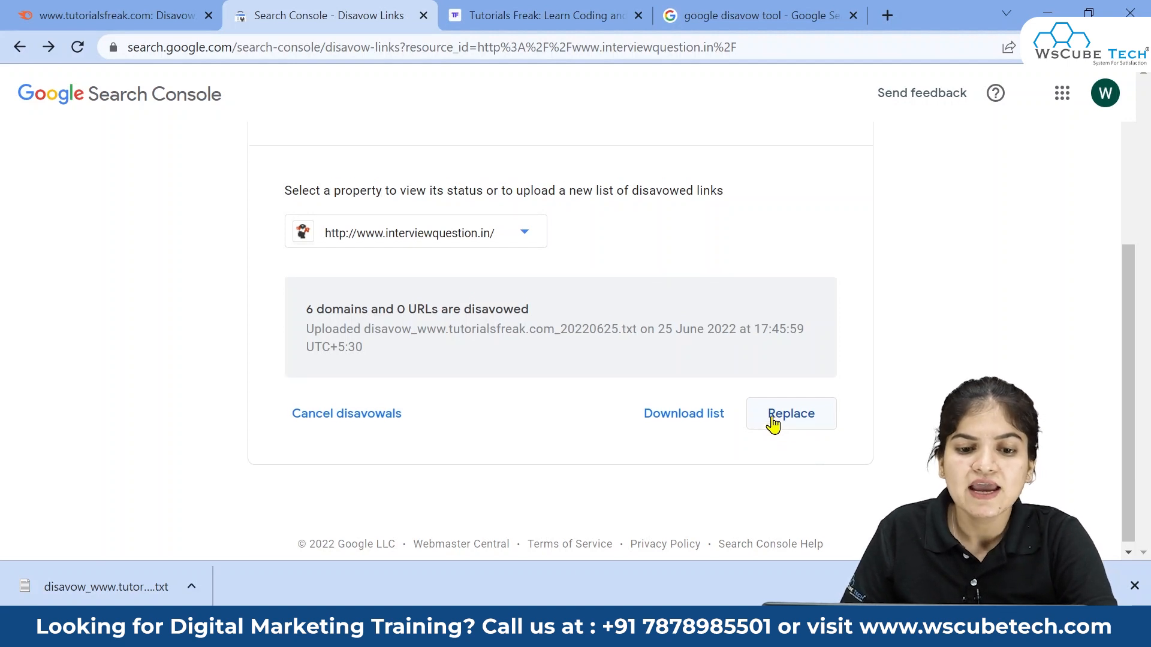
pyautogui.scroll(3, 926, 281)
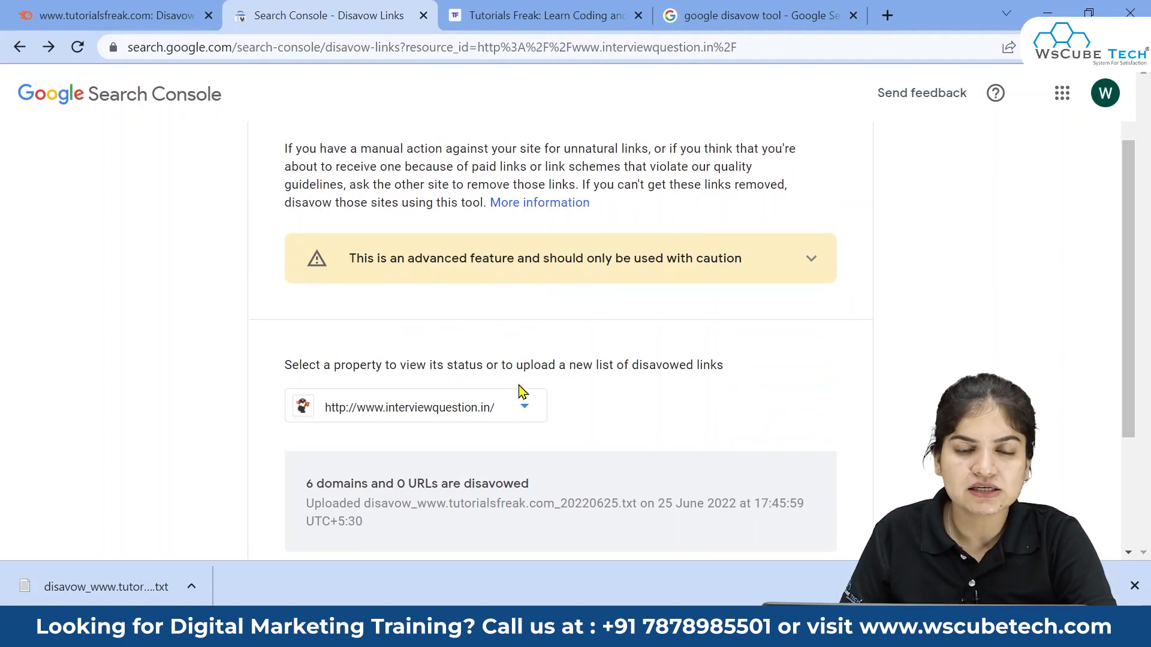
pyautogui.scroll(-2, 523, 393)
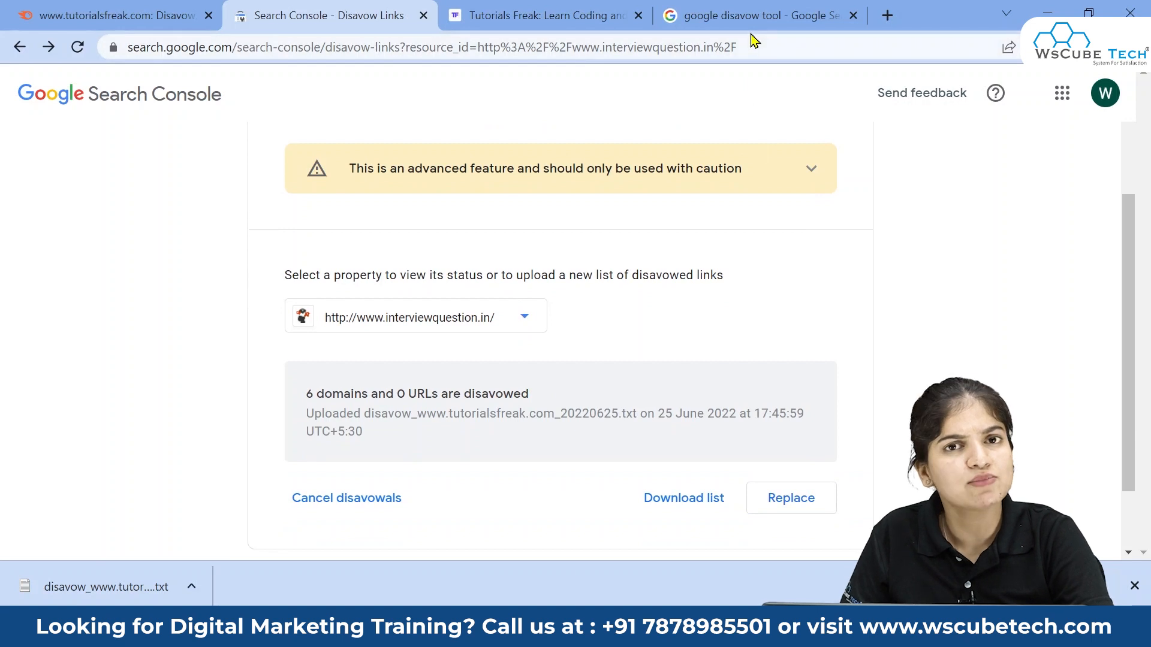
pyautogui.click(352, 506)
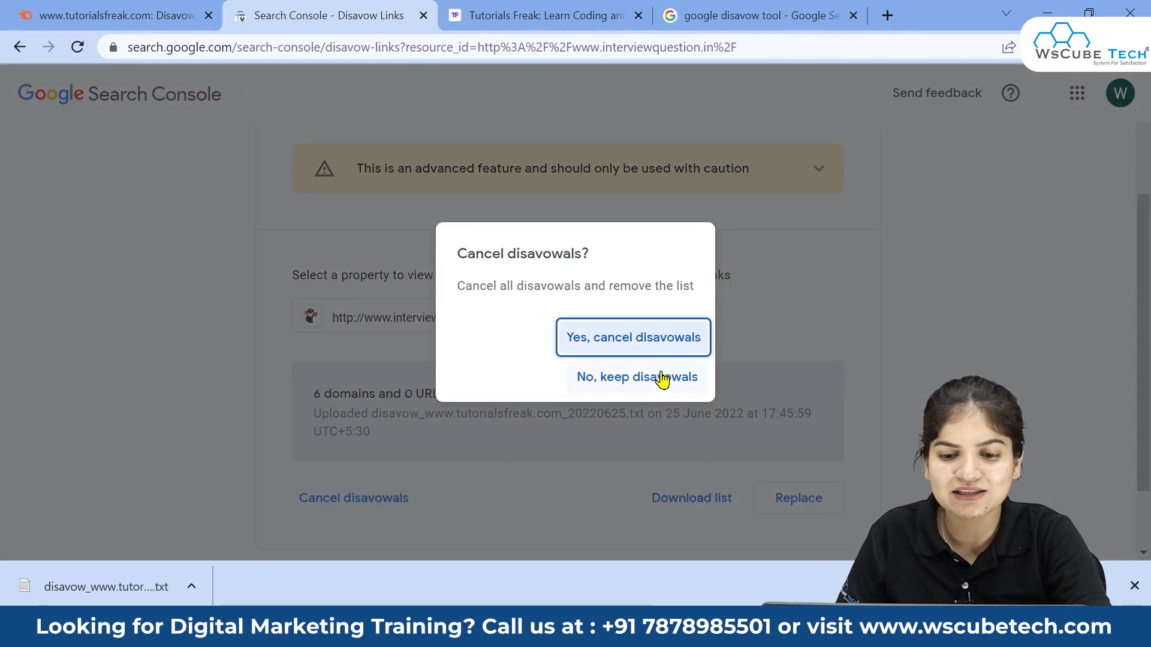
pyautogui.click(661, 351)
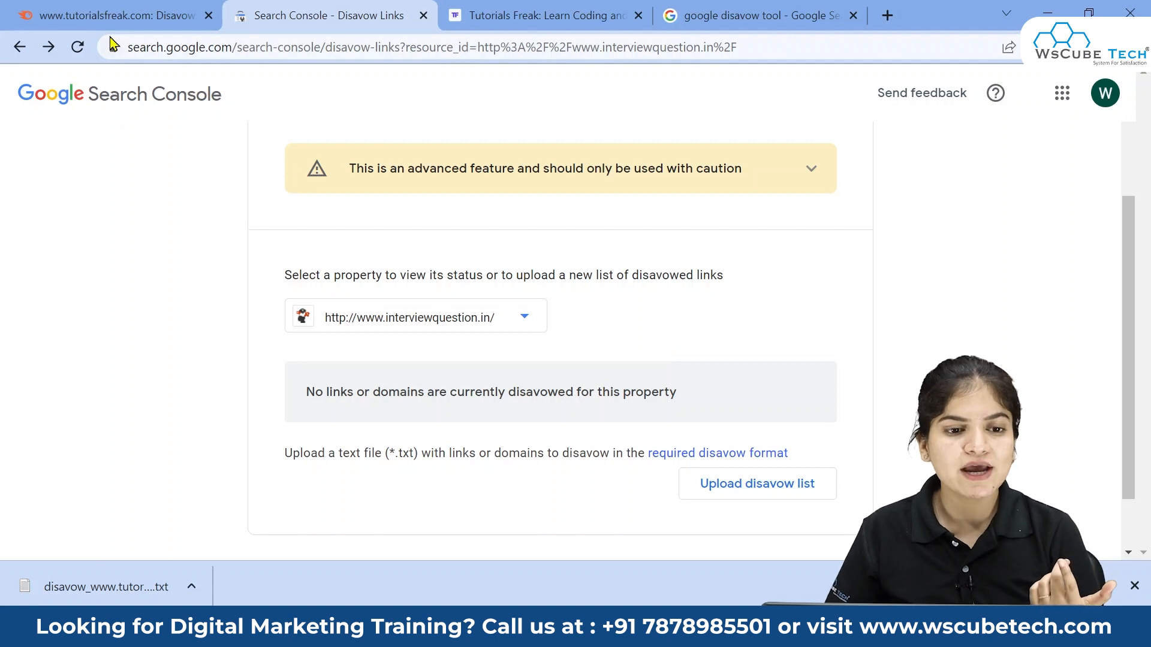
pyautogui.click(113, 16)
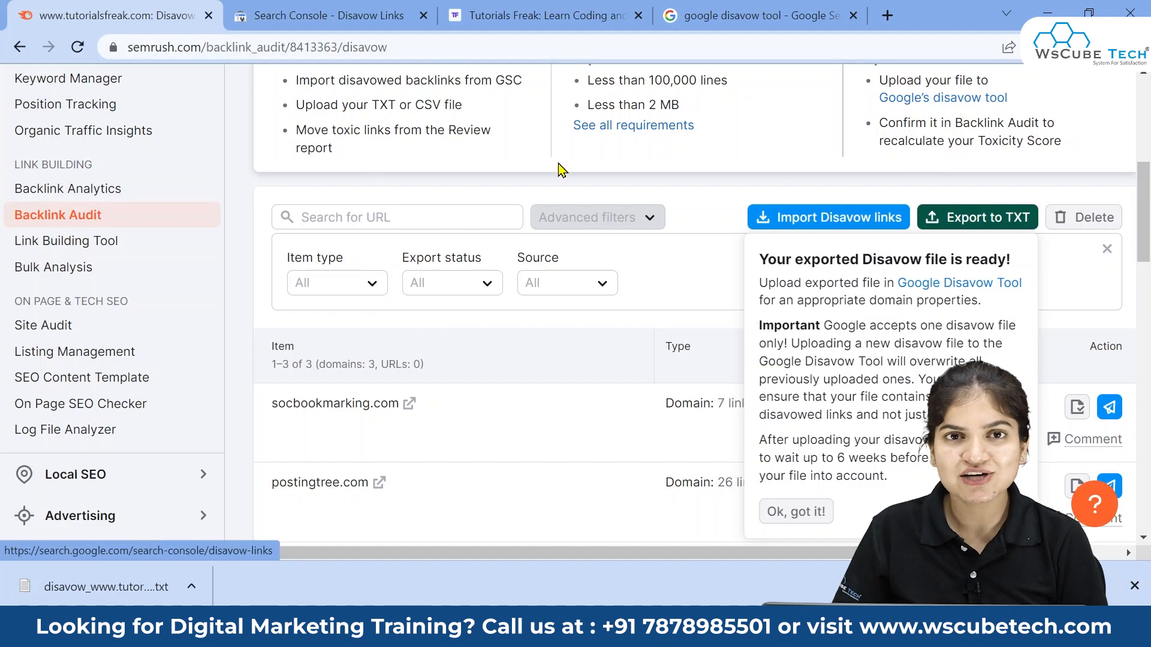
pyautogui.scroll(6, 525, 187)
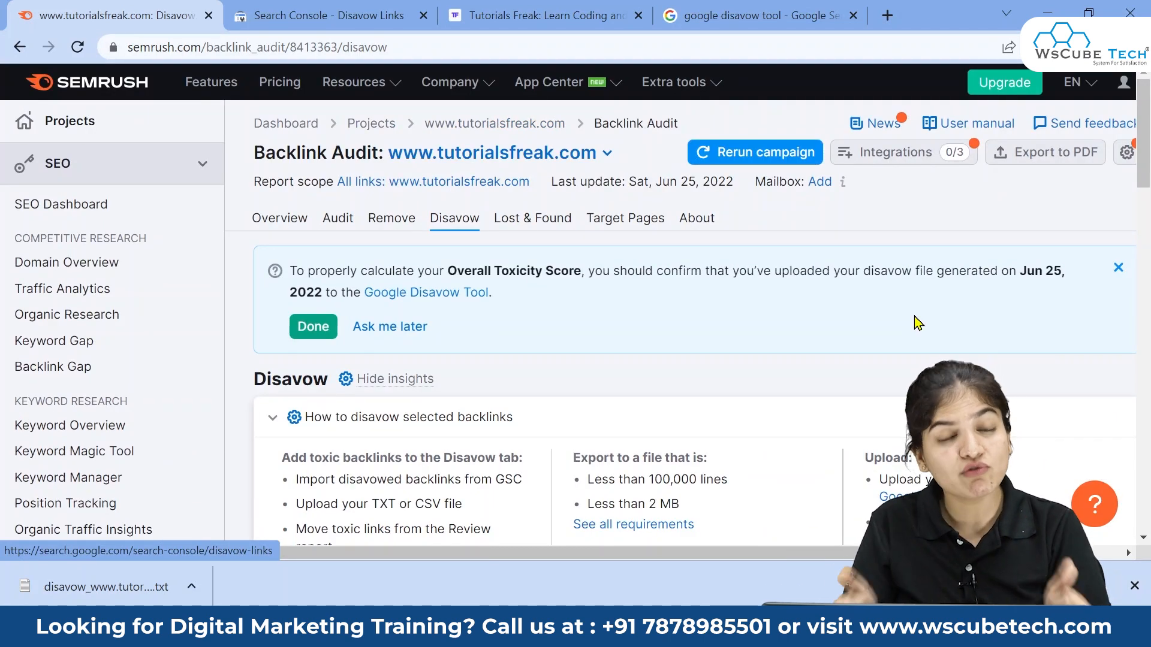
pyautogui.scroll(-6, 917, 321)
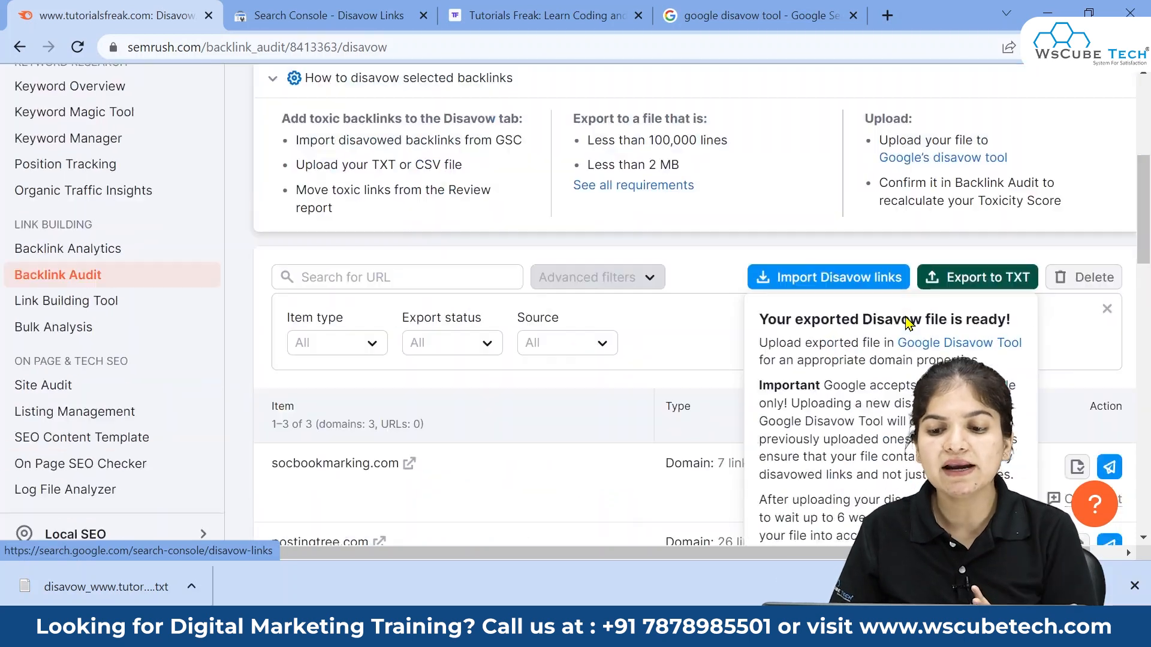
pyautogui.scroll(6, 122, 292)
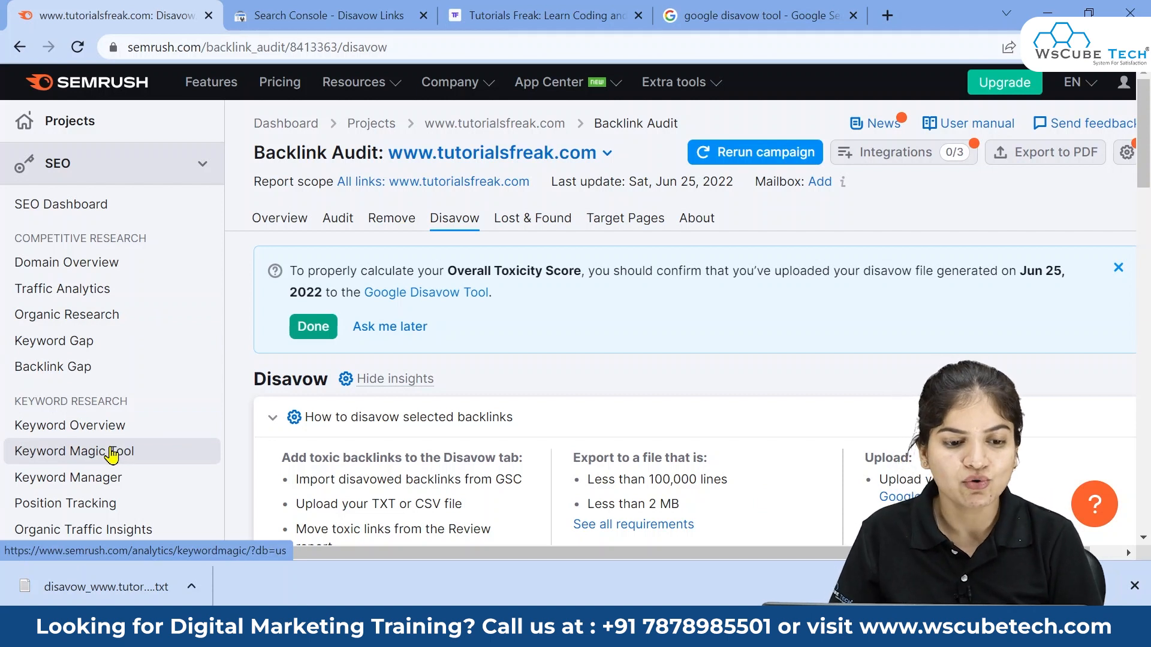
pyautogui.click(123, 137)
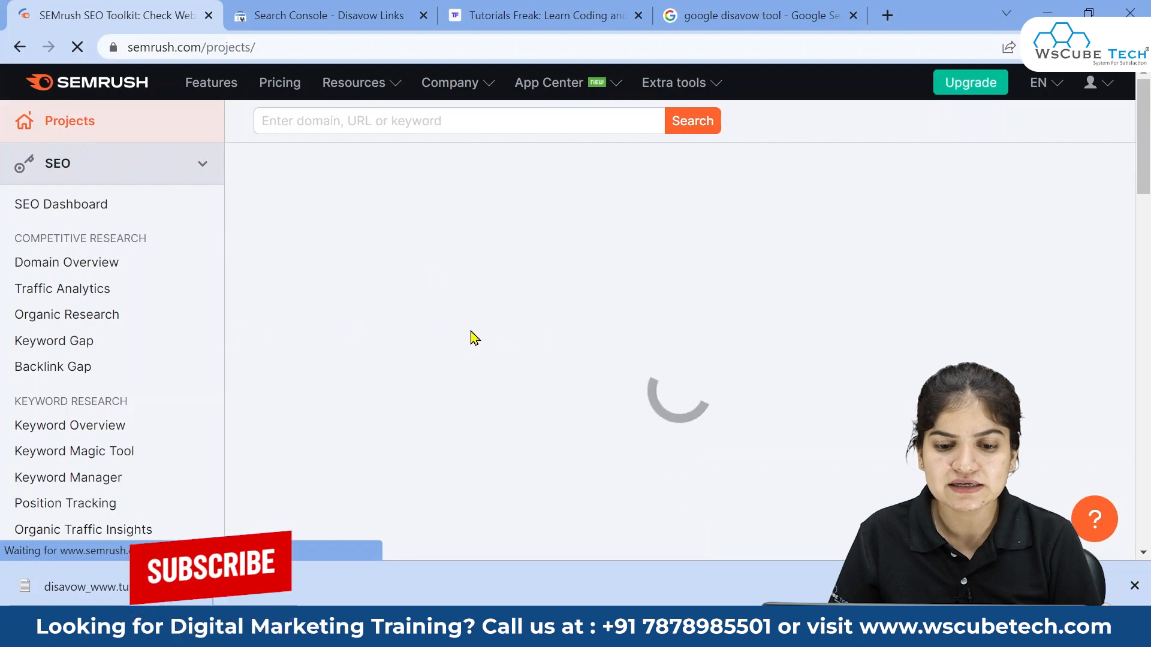
pyautogui.scroll(-5, 395, 427)
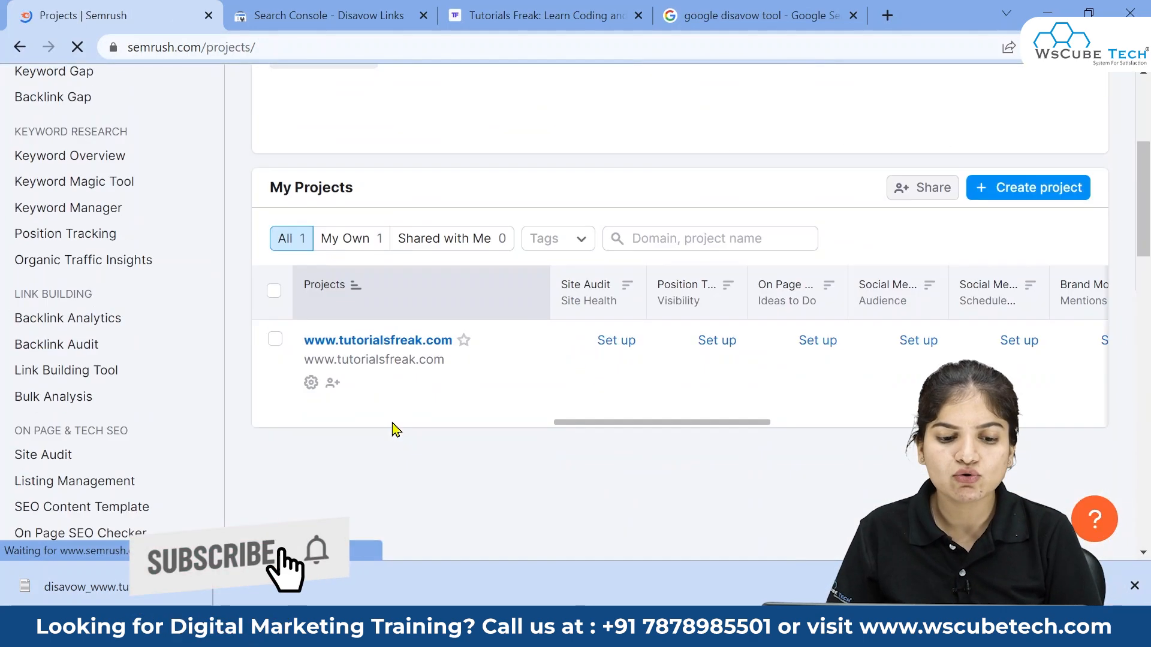
pyautogui.click(311, 382)
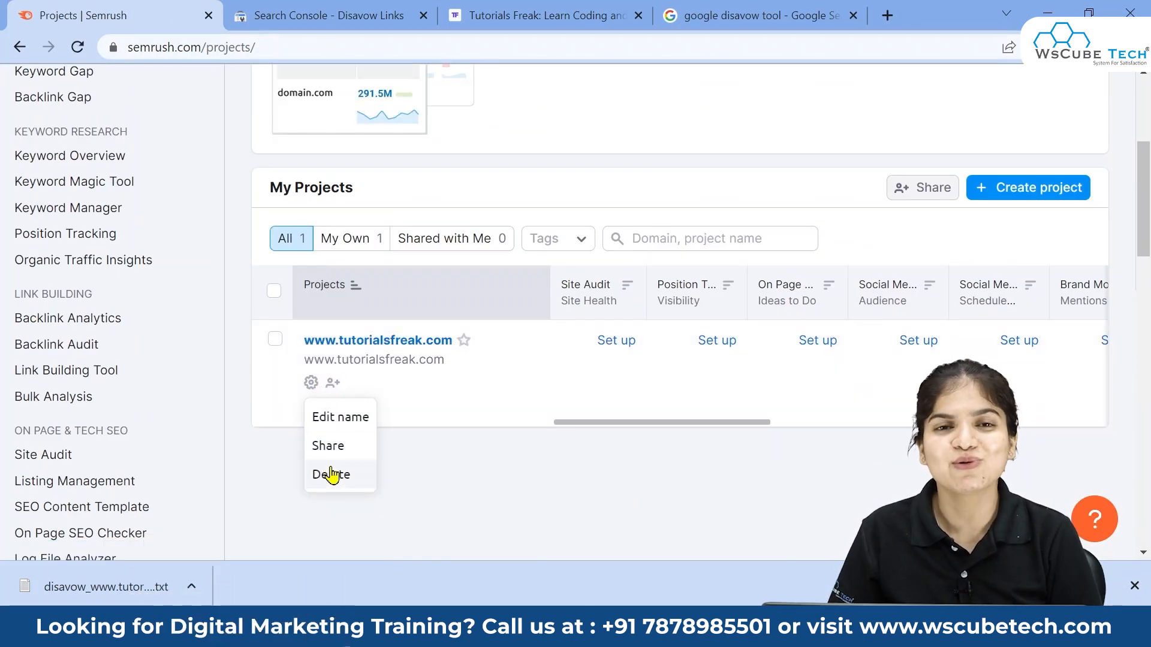
pyautogui.click(332, 474)
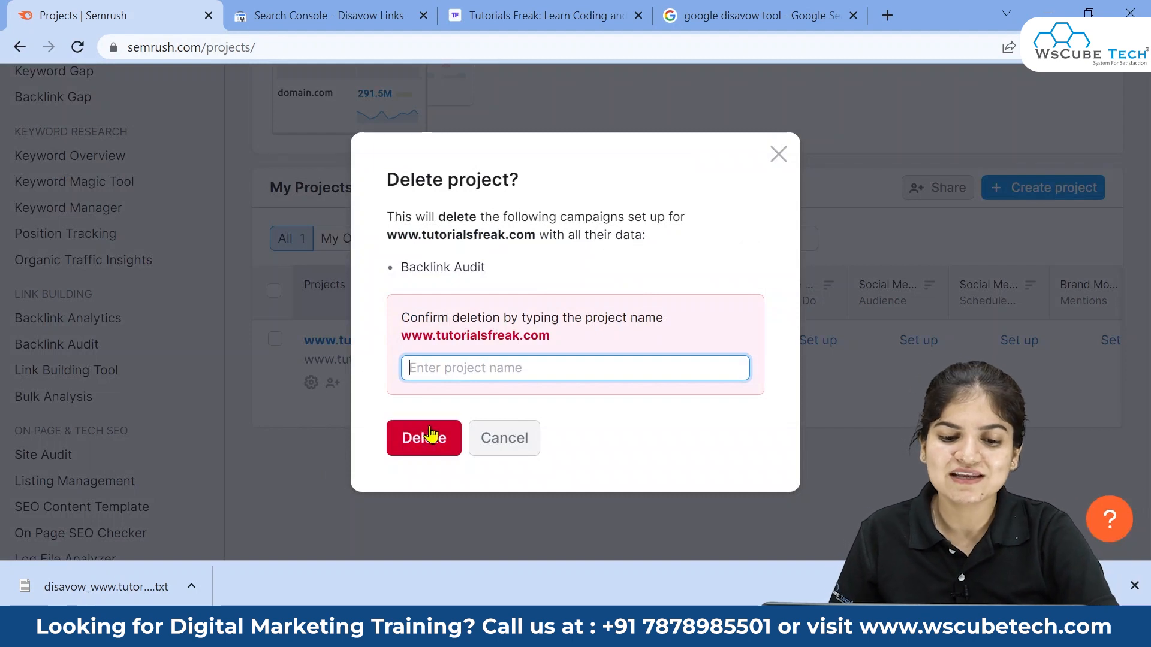